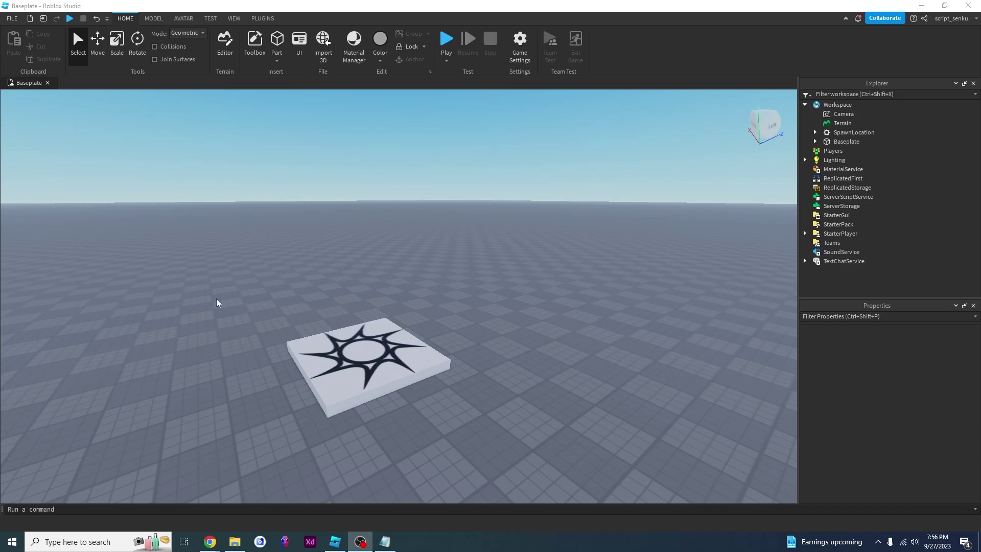
- Orbit around the empty baseplate, look over the View and Test tools, and show the Avatar tab
right_drag(312, 202, 315, 190)
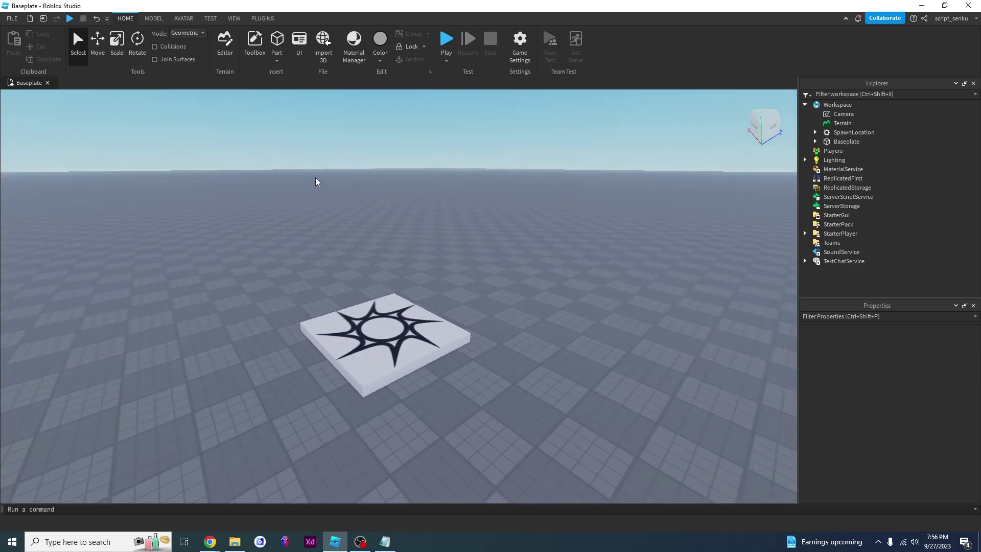
click(231, 17)
click(220, 20)
click(188, 18)
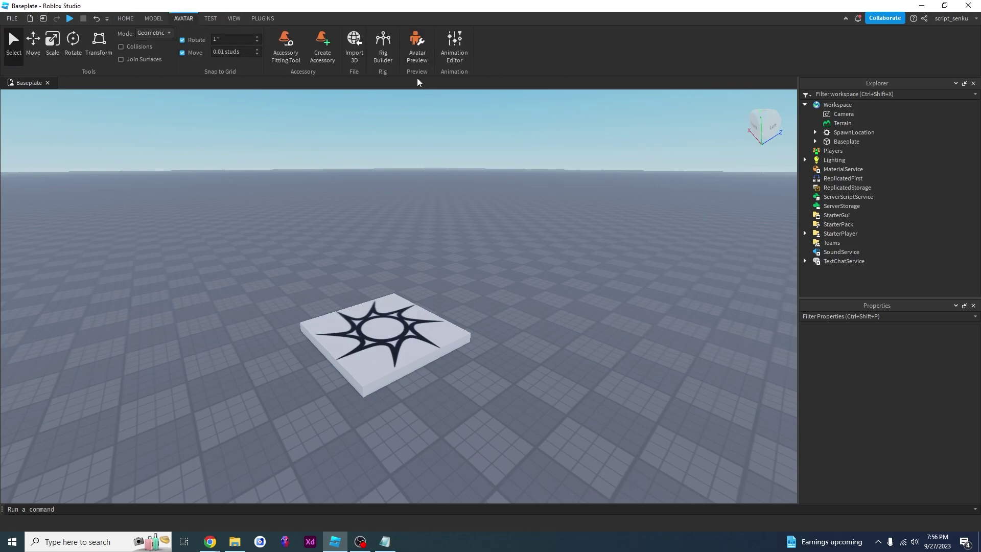
- Generate an R15 rig from your own avatar with the Rig Builder
click(384, 51)
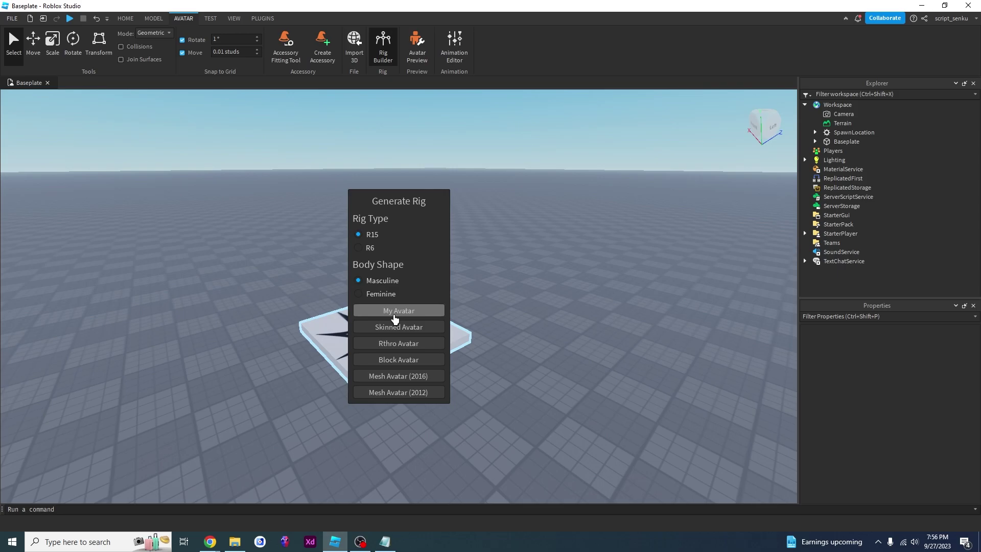
click(394, 310)
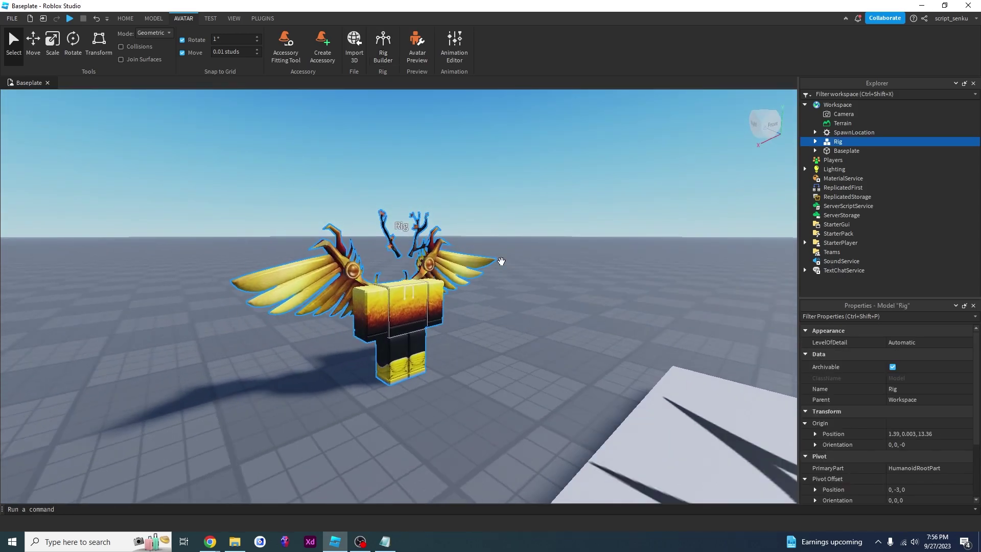
right_drag(360, 254, 564, 225)
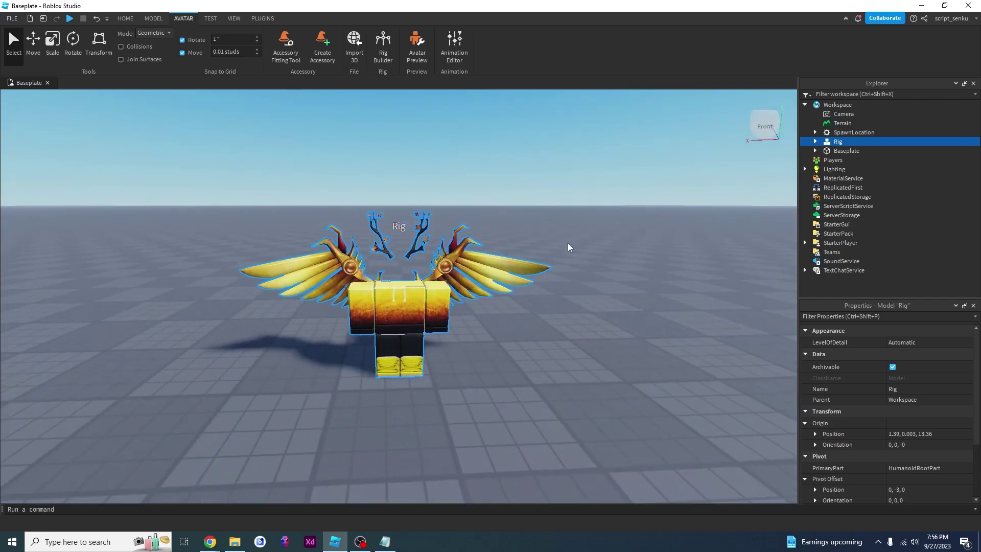
scroll(369, 275, down, 5)
right_drag(508, 285, 316, 398)
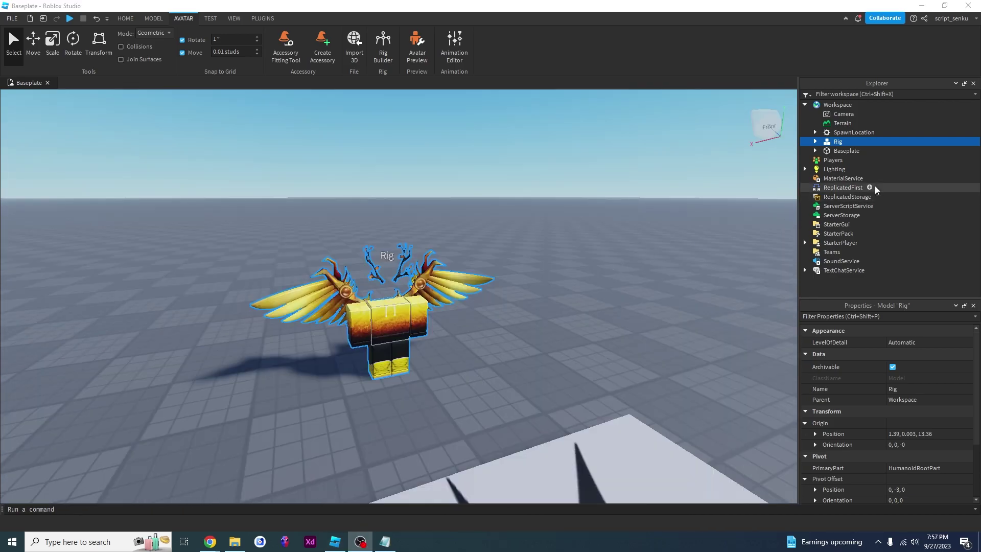
- Rename the rig to NPC and select its Head part in the Explorer
click(906, 389)
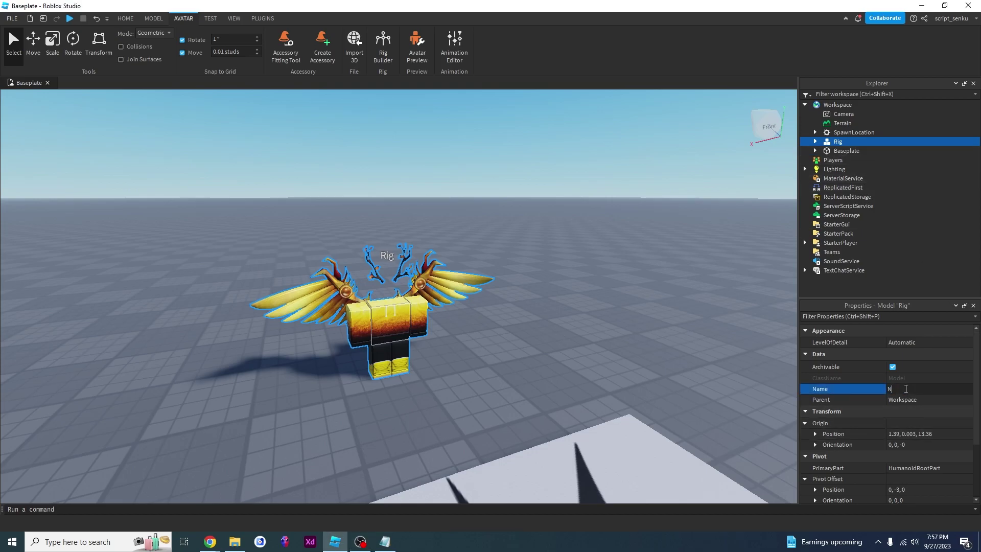
key(Return)
key(a)
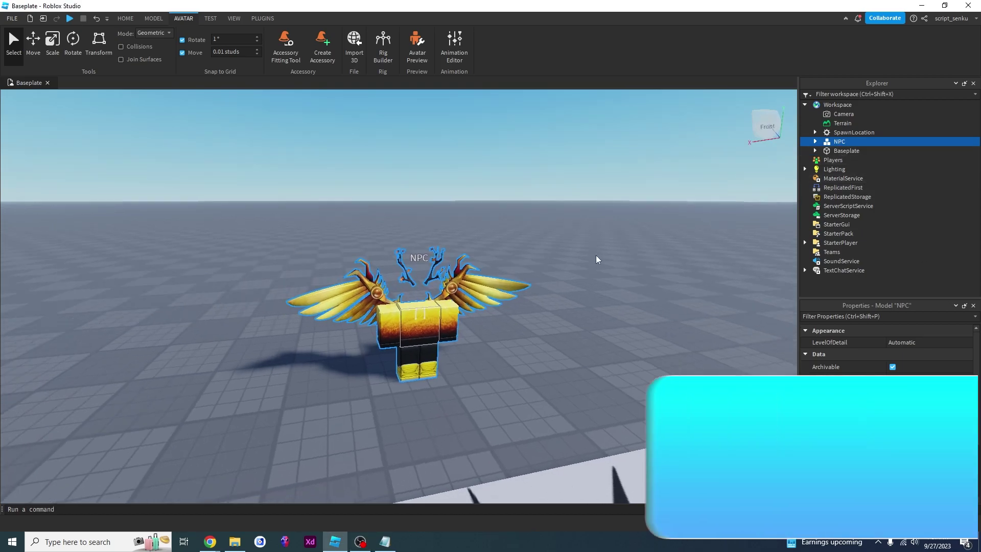
key(w)
click(815, 142)
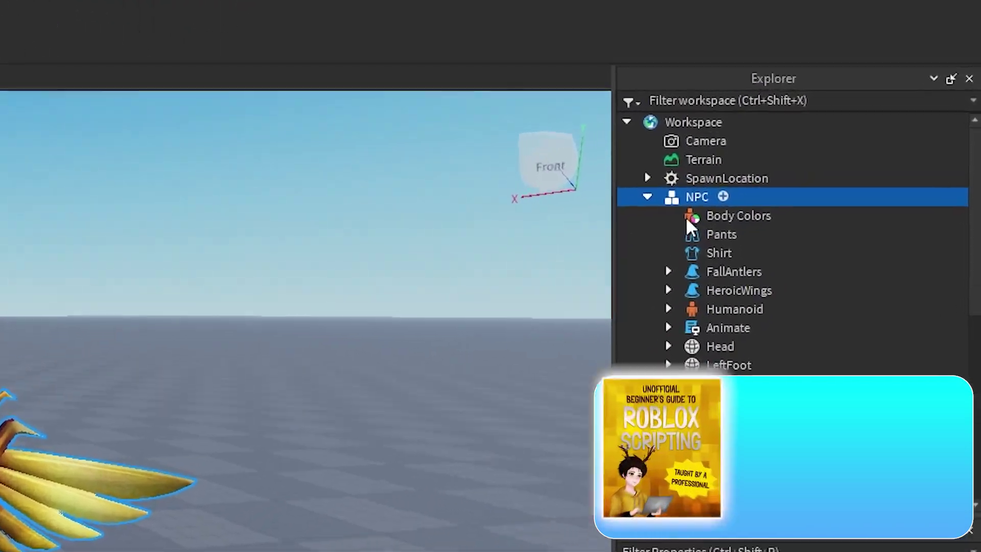
scroll(685, 220, down, 4)
scroll(682, 227, up, 4)
scroll(685, 225, down, 1)
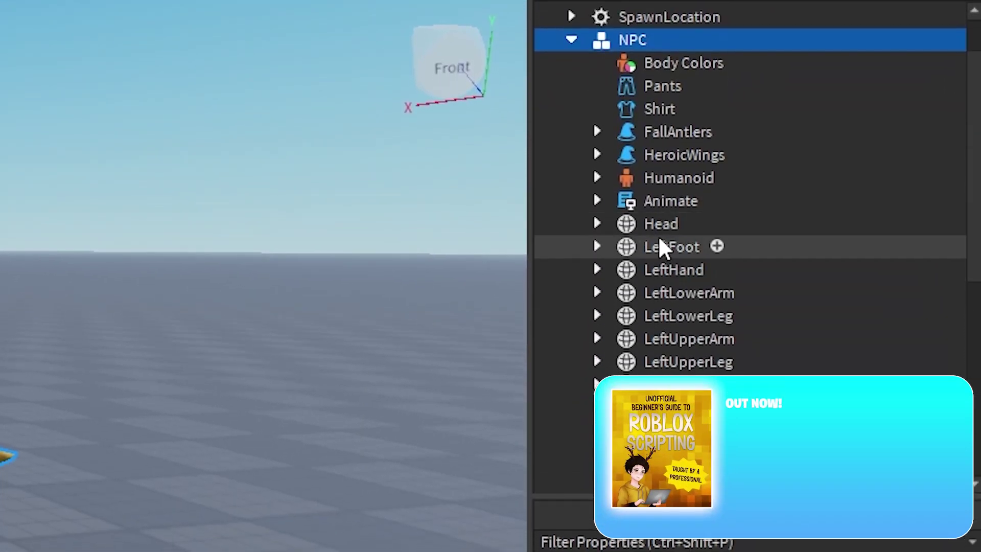
click(649, 227)
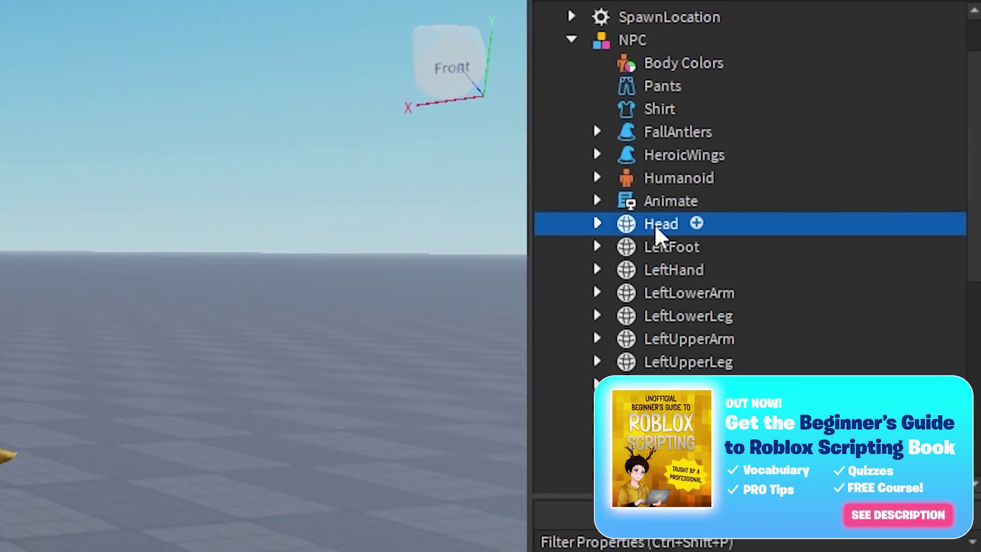
- Insert a Dialog object into the NPC's Head and select it
right_click(651, 225)
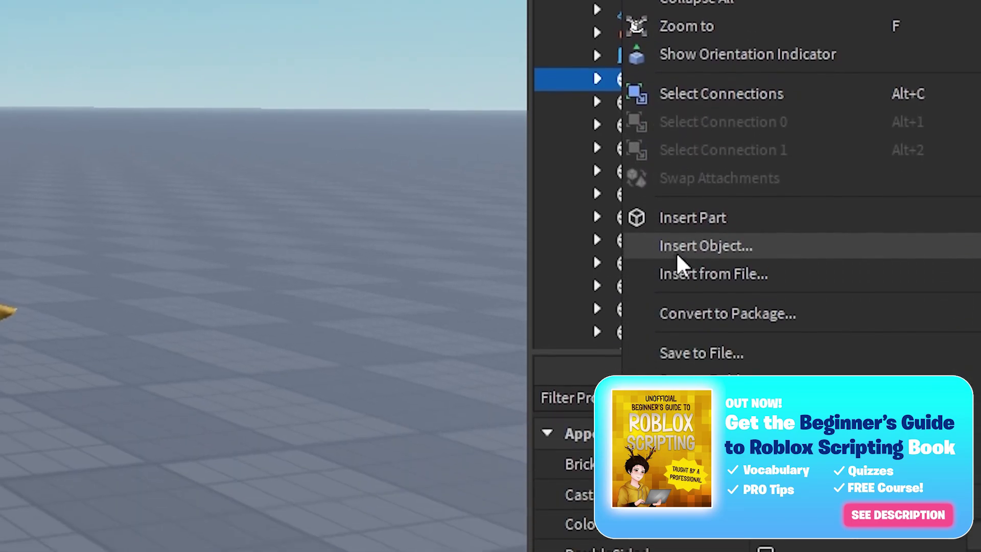
click(681, 247)
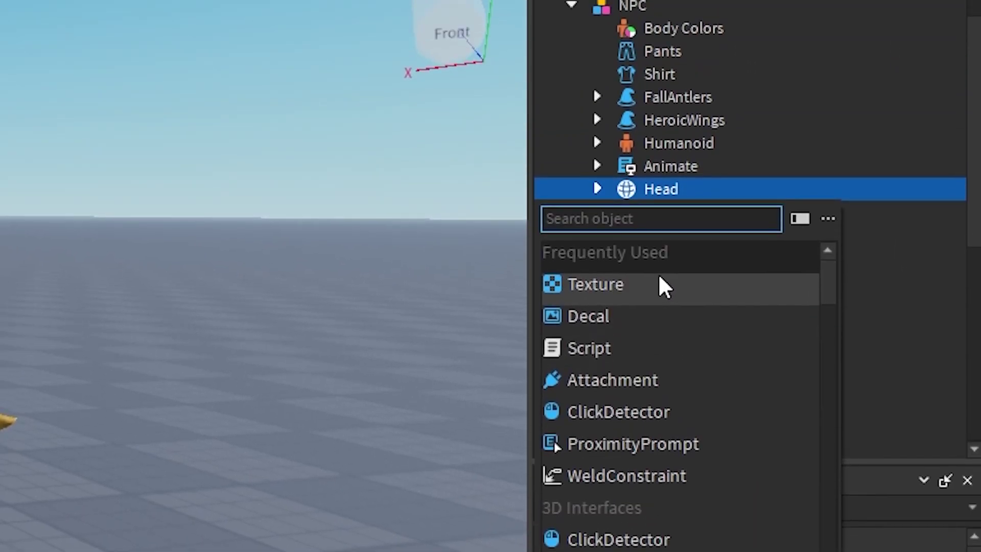
text(dialo)
click(626, 265)
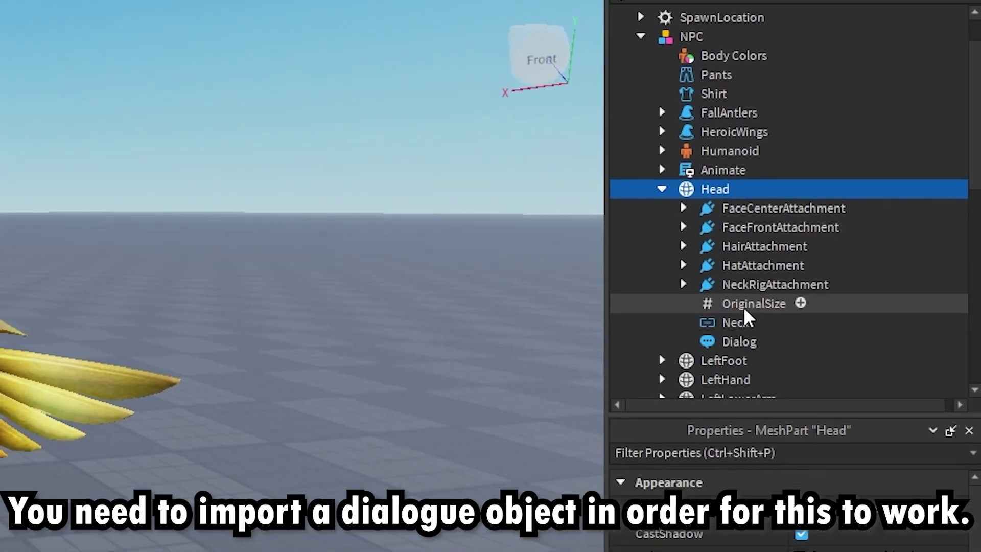
click(739, 342)
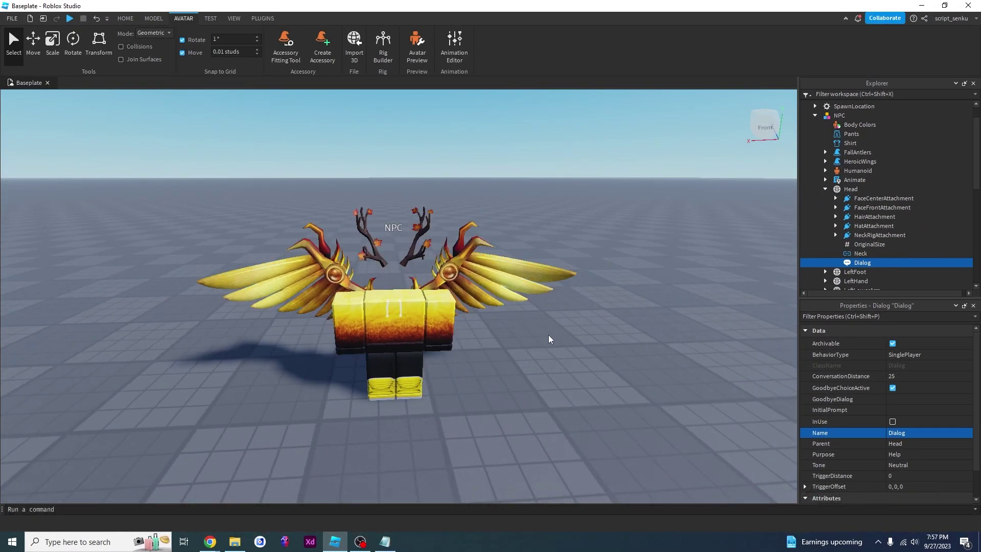
- Enter 'Hello, are you watching my videos?' as the Dialog's InitialPrompt
right_drag(548, 335, 575, 293)
right_drag(643, 307, 659, 359)
key(s)
key(a)
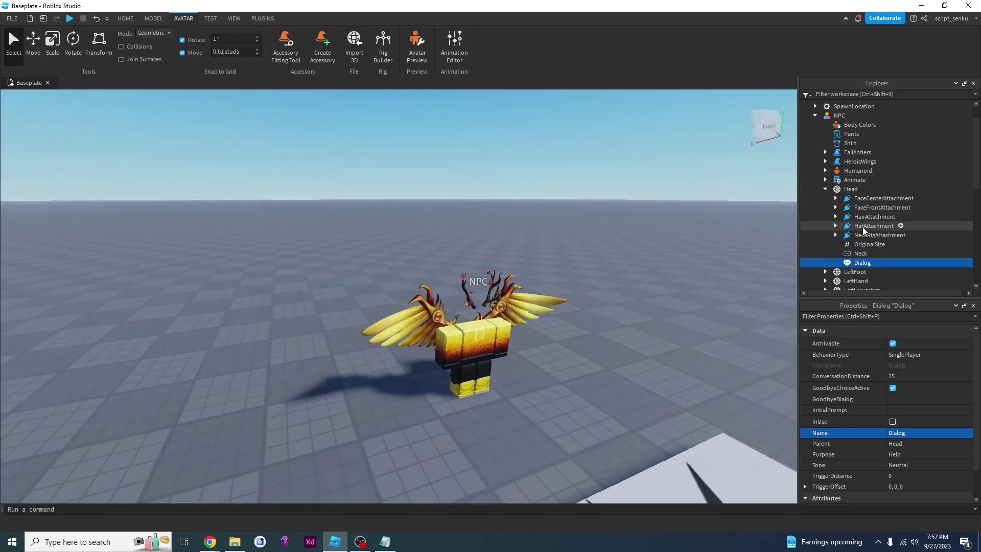
scroll(868, 225, down, 1)
scroll(894, 436, down, 1)
scroll(904, 433, up, 1)
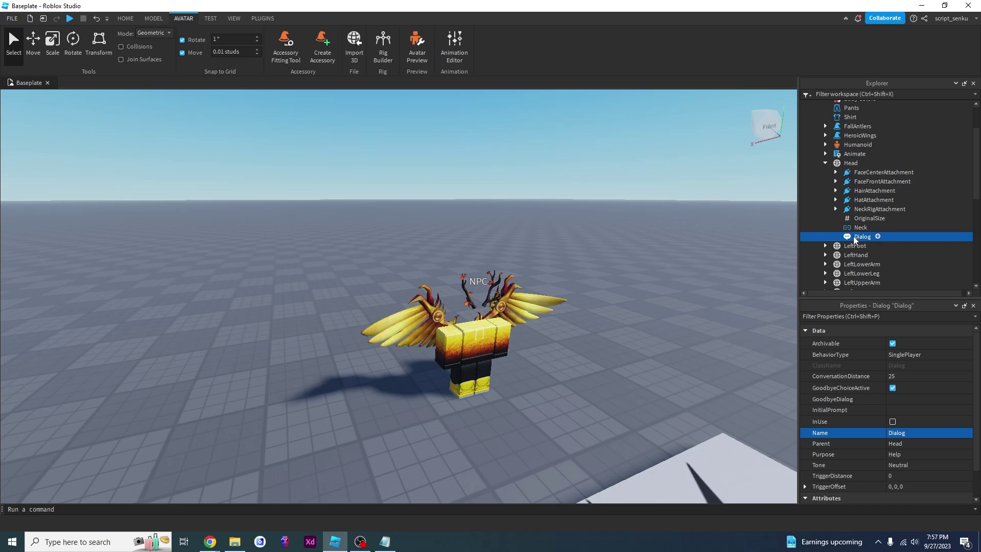
right_drag(390, 189, 391, 190)
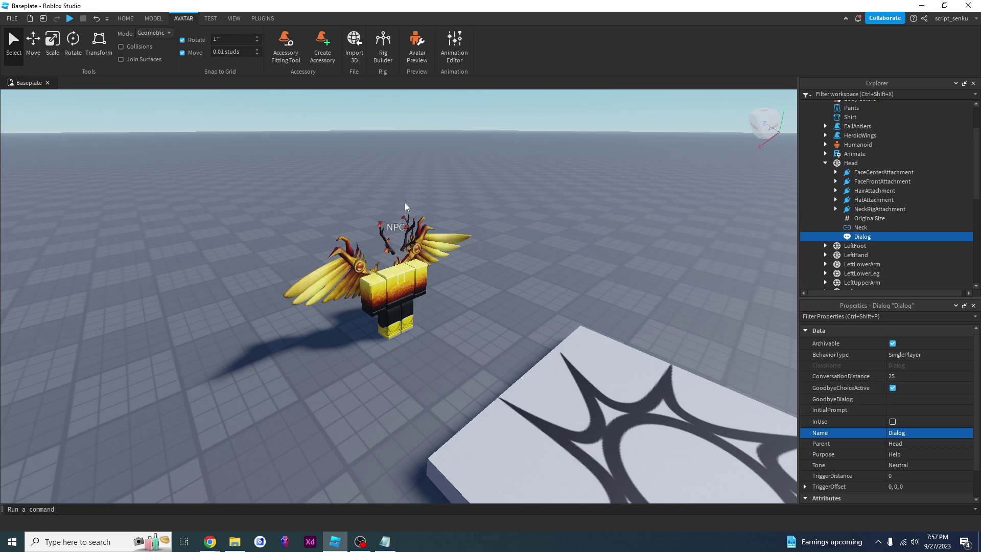
click(921, 411)
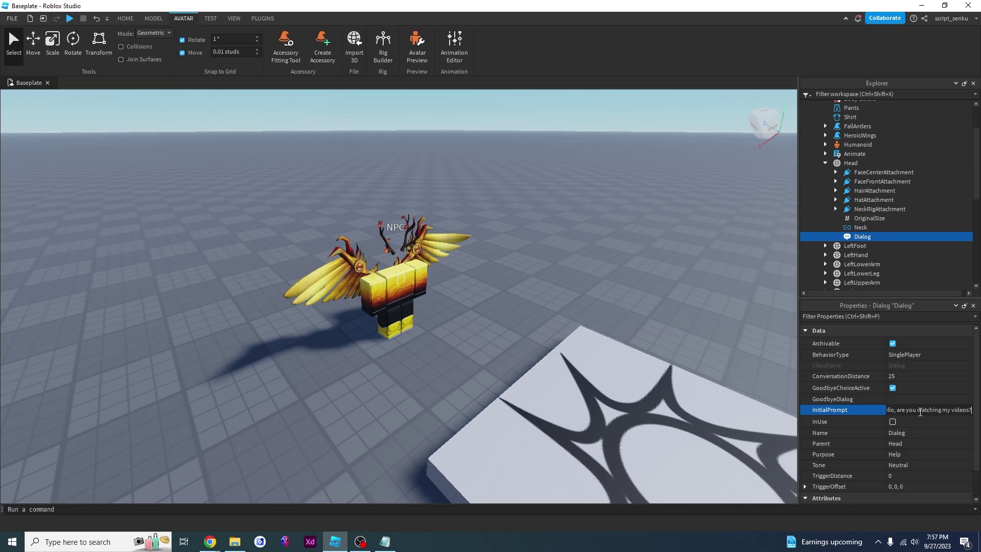
click(126, 19)
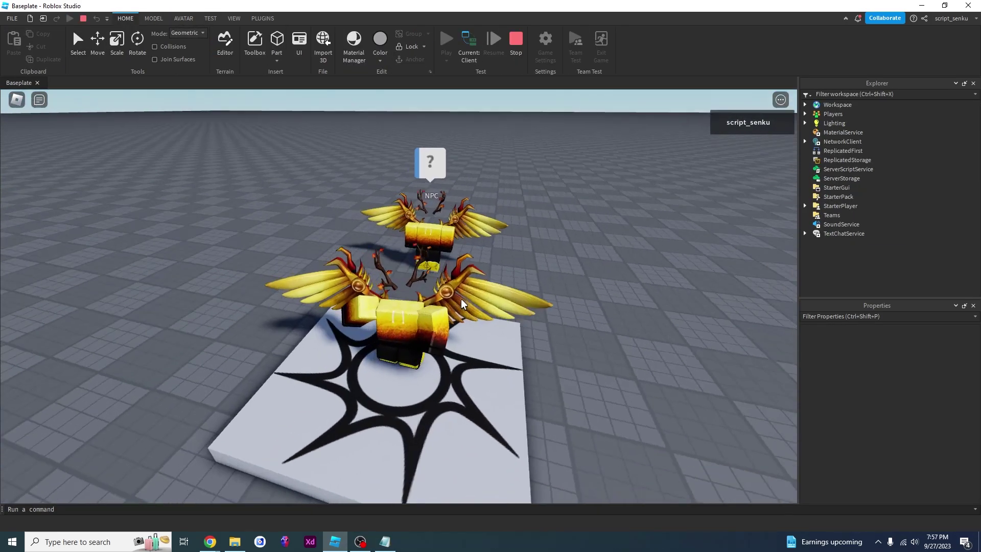
key(w)
right_drag(461, 298, 302, 247)
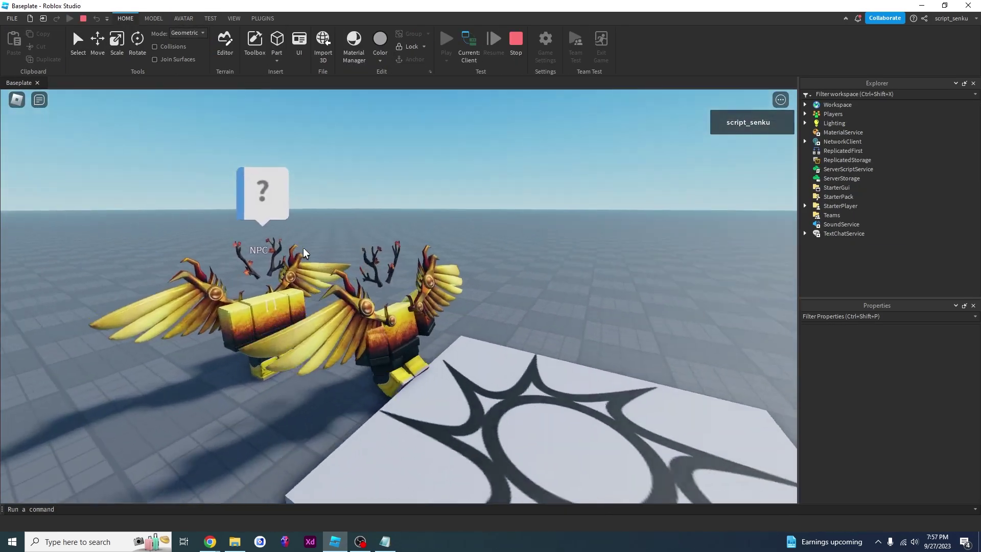
click(282, 205)
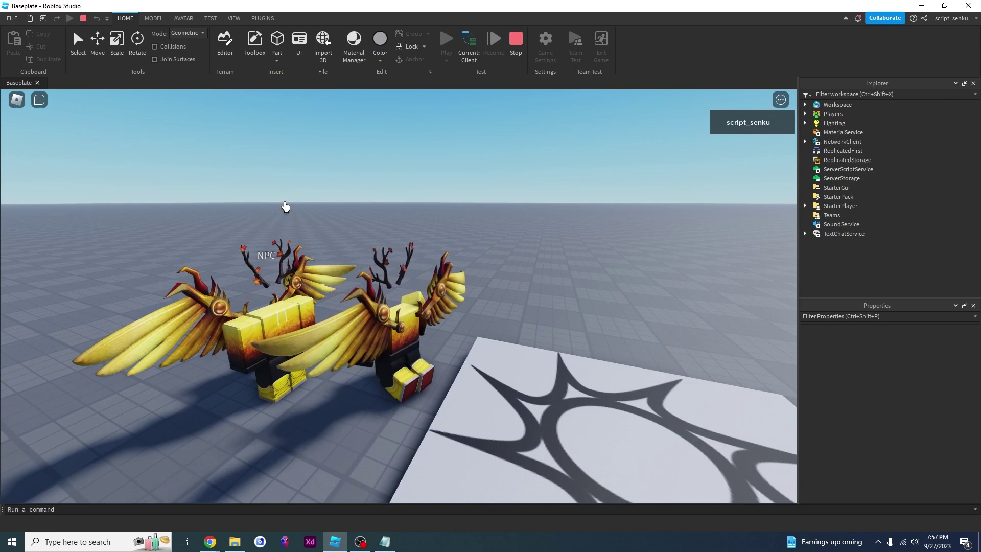
right_drag(353, 228, 322, 286)
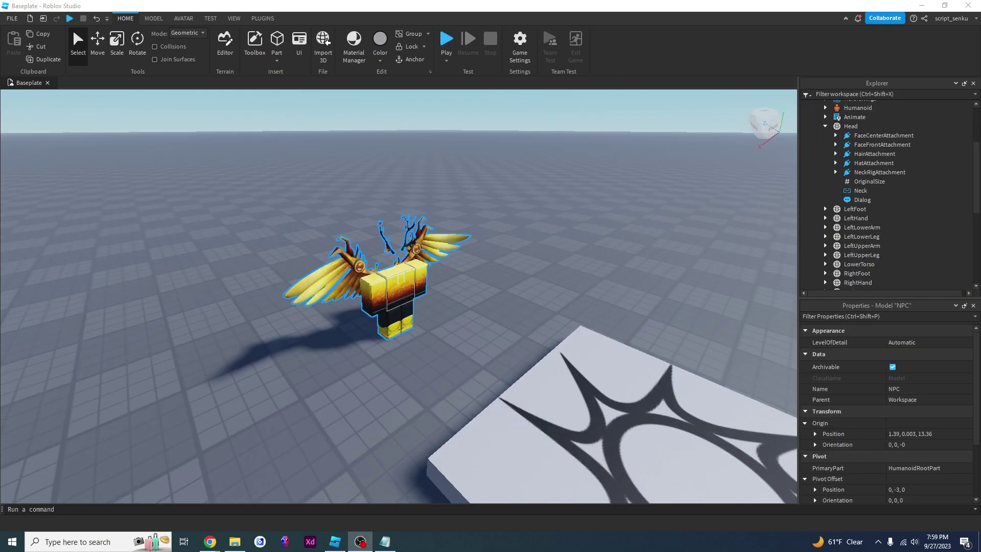
- Insert a DialogChoice under the NPC's Dialog
click(846, 200)
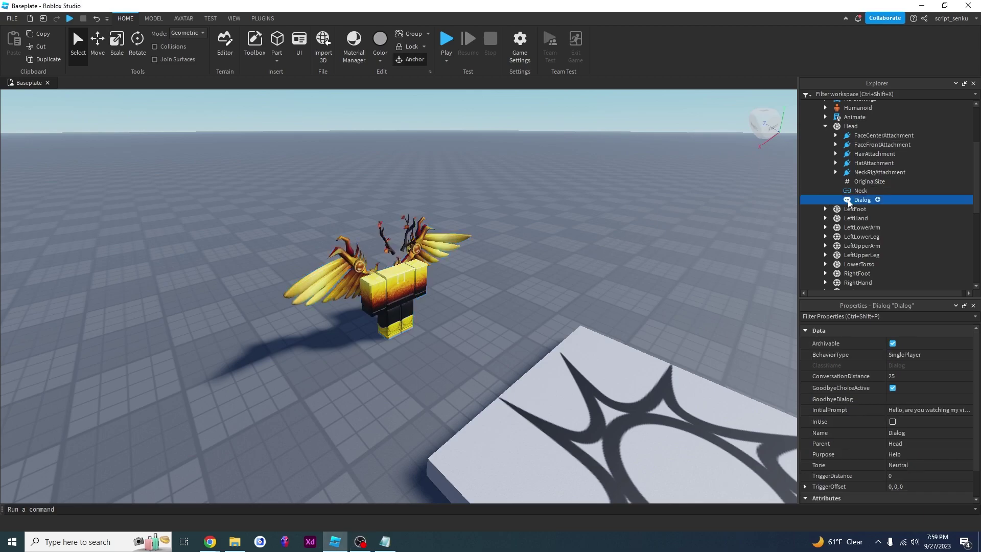
right_click(852, 199)
click(875, 255)
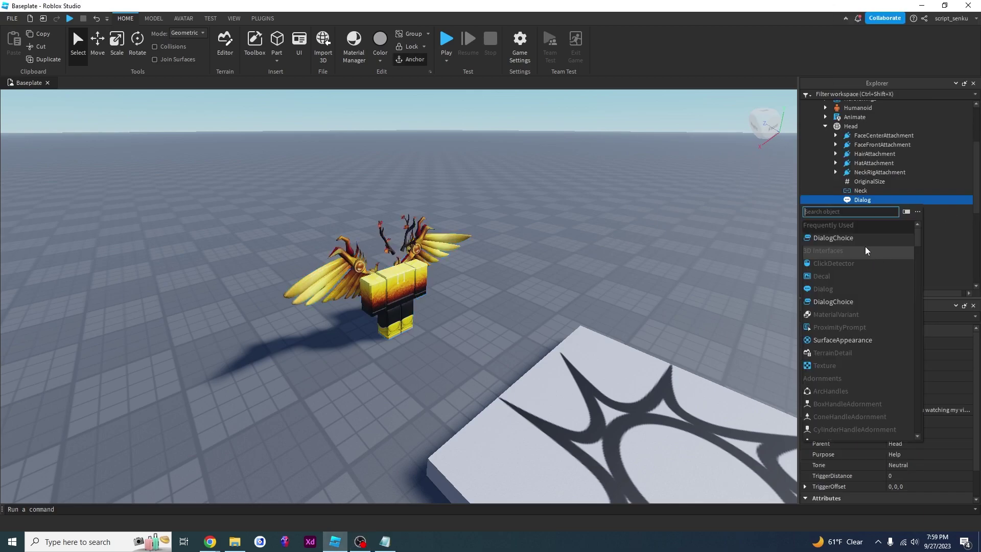
click(826, 238)
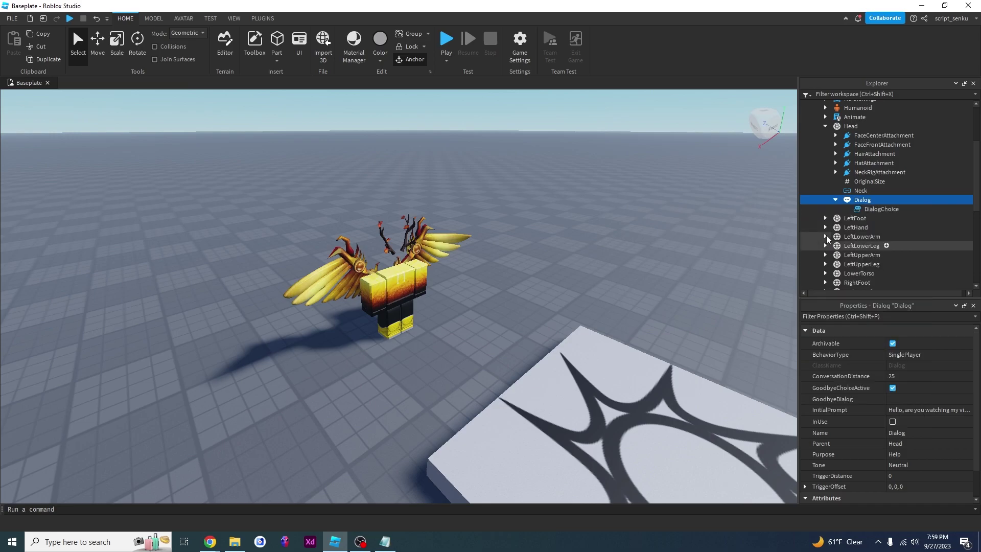
- Set the DialogChoice's UserDialog to 'Yes, I do watch your videos' and begin its ResponseDialog
click(861, 200)
click(912, 410)
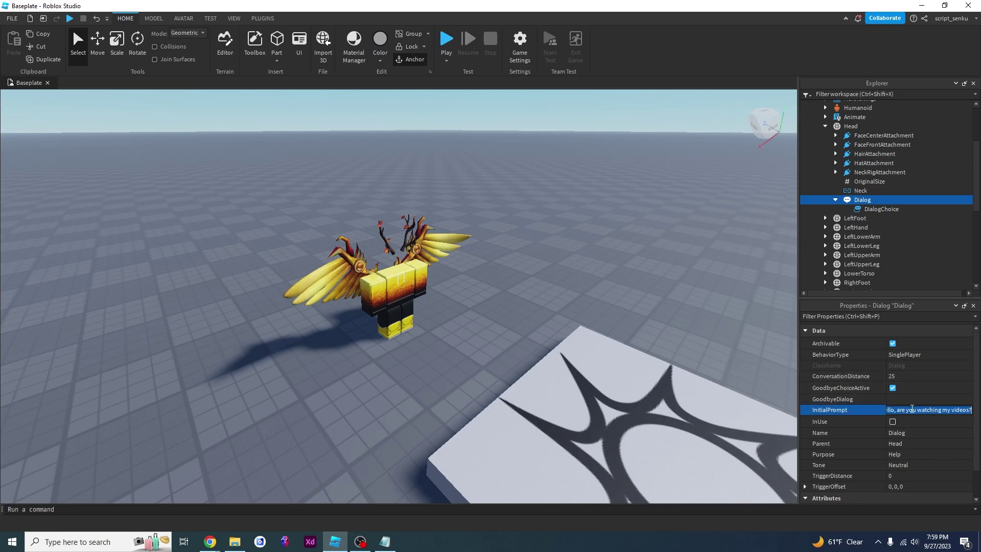
click(862, 210)
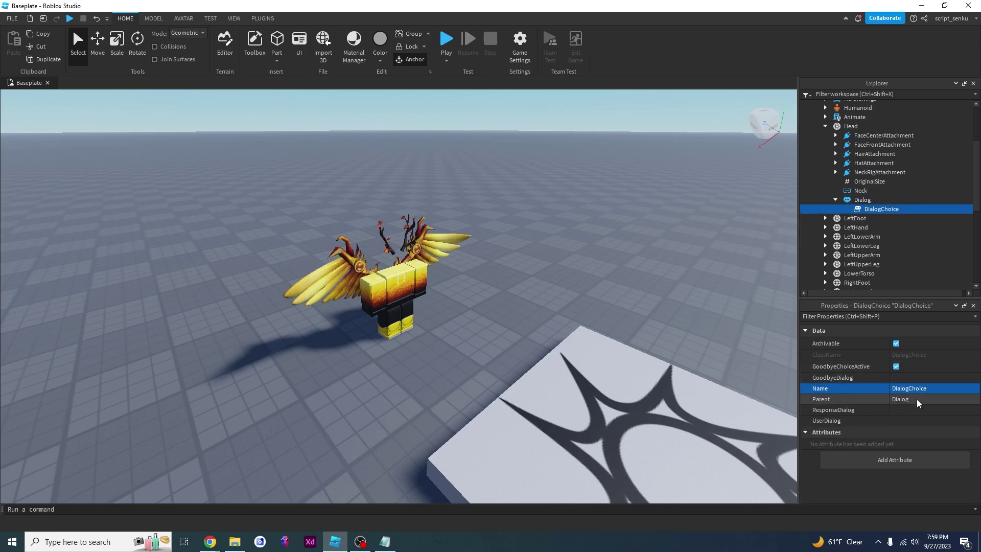
click(918, 420)
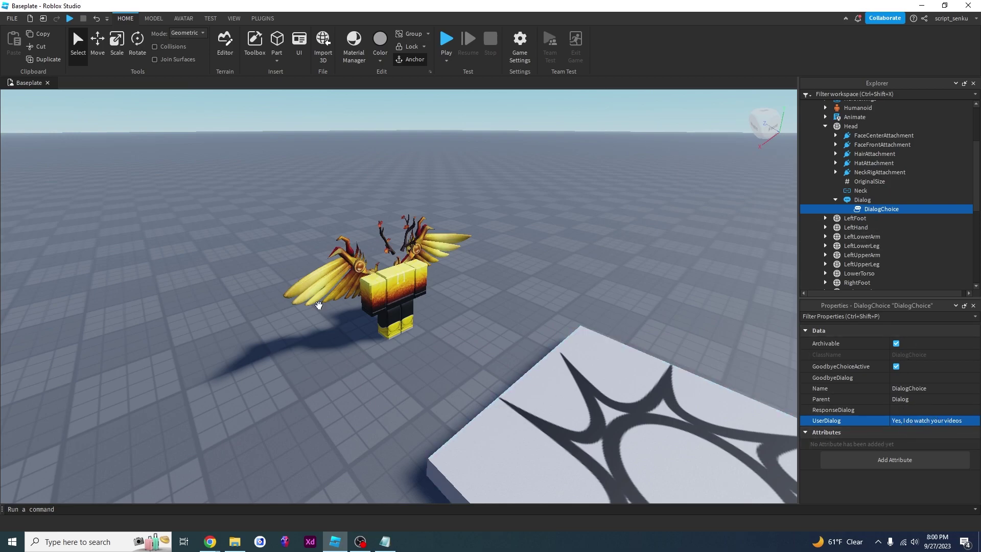
click(909, 412)
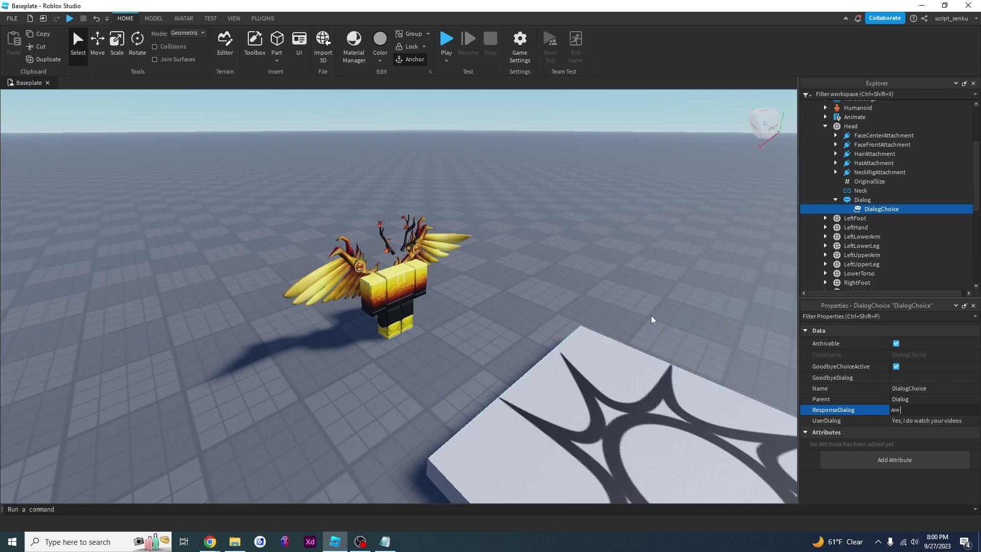
- Commit the 'Are you subscribed?' response, then playtest by choosing 'Yes, I do watch your videos'
key(Return)
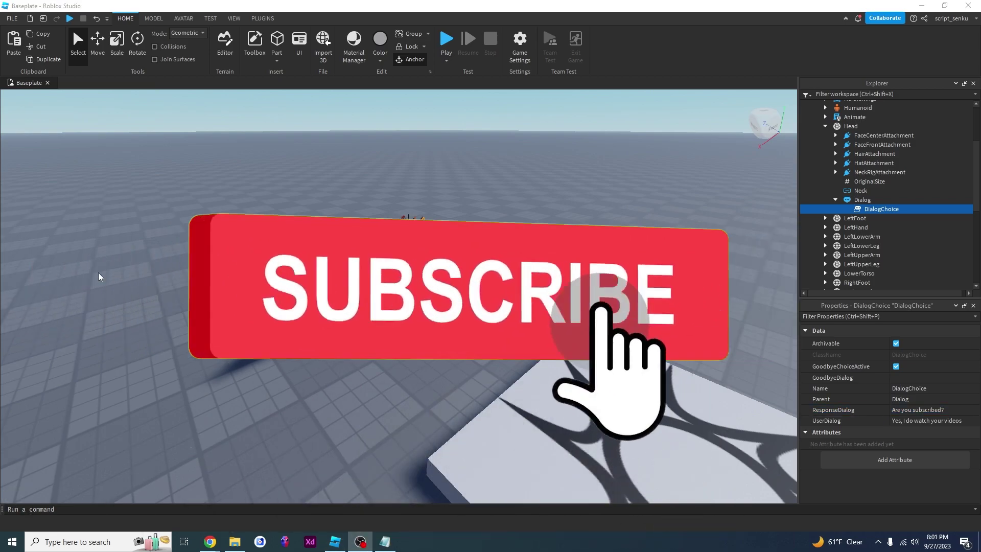
click(446, 41)
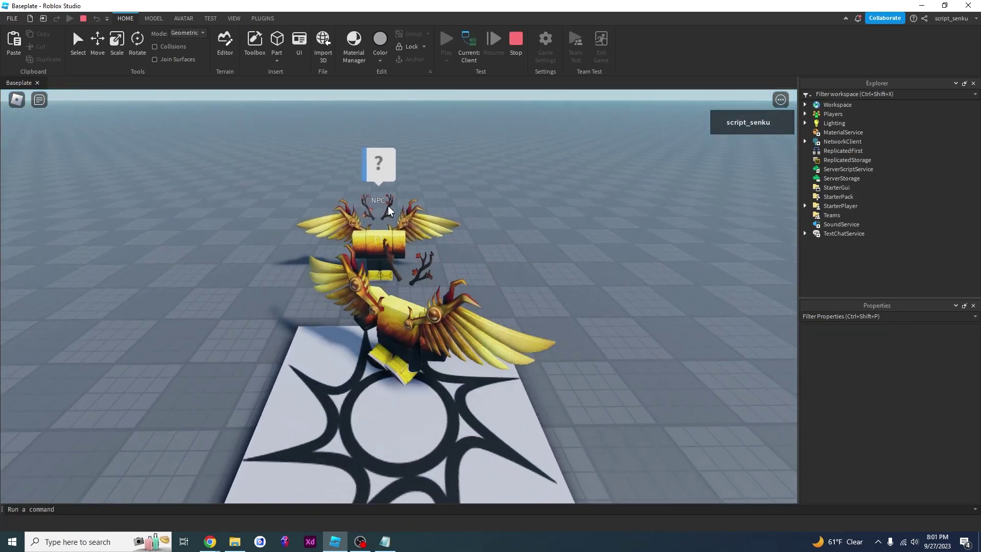
right_drag(388, 205, 341, 198)
click(308, 189)
key(a)
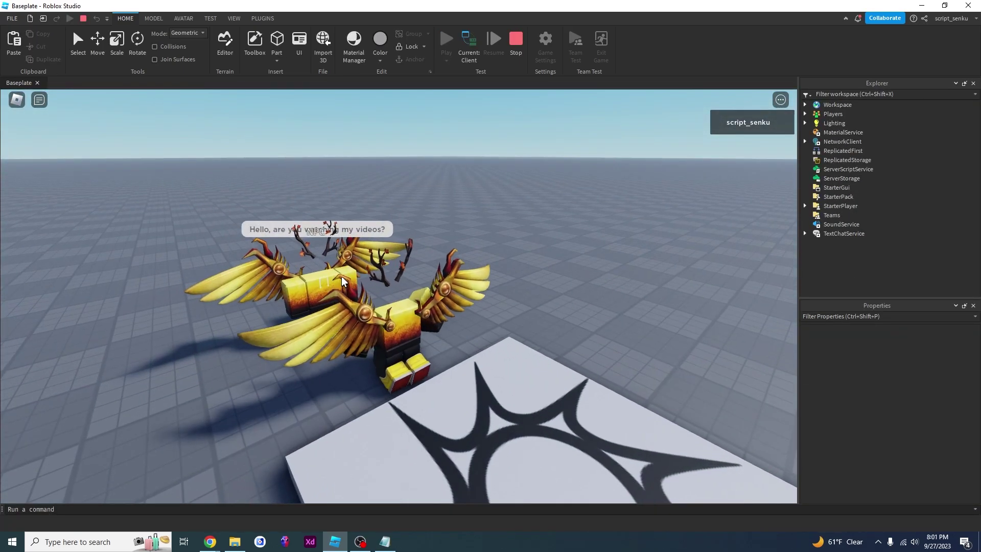
right_drag(342, 275, 294, 278)
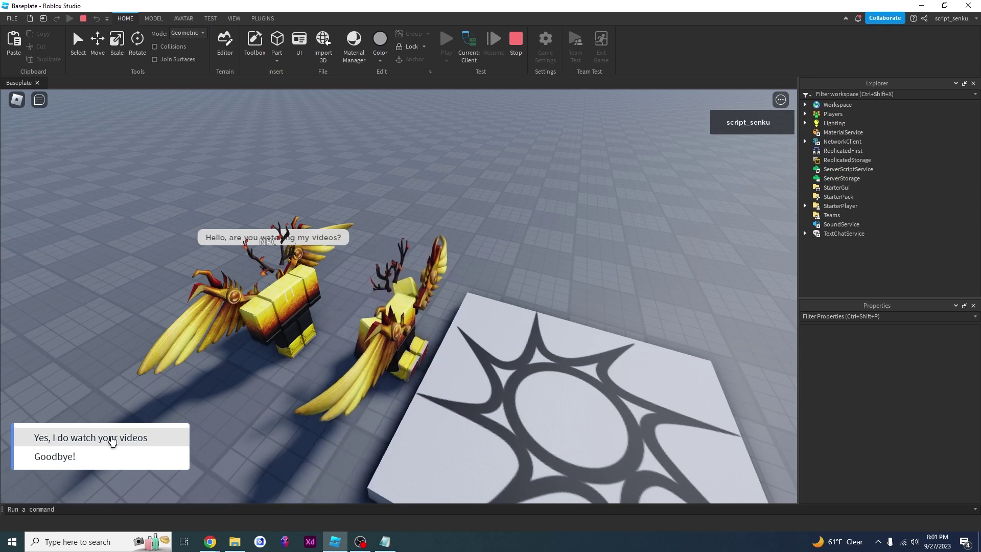
click(109, 439)
mouse_move(142, 381)
right_down()
mouse_move(142, 354)
mouse_move(143, 361)
right_up()
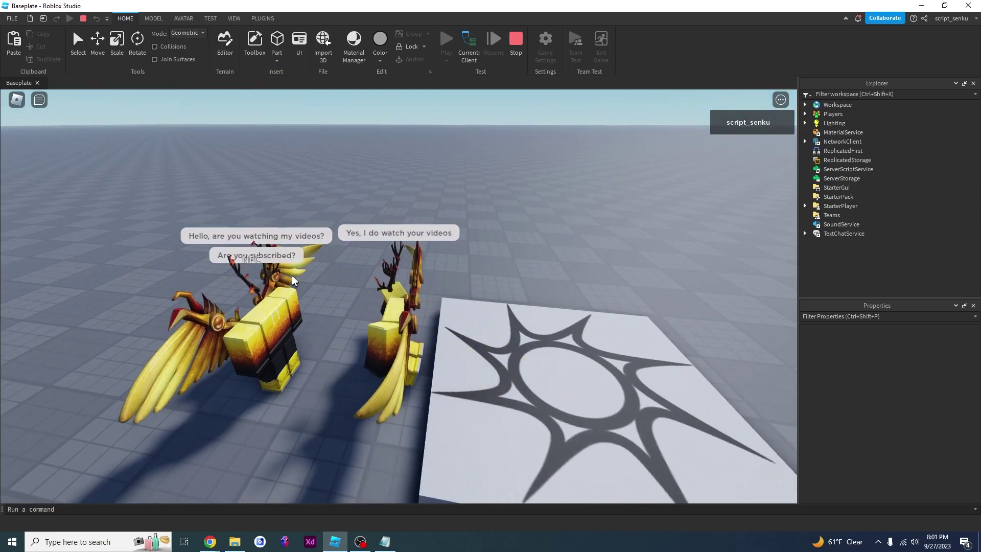
- Stop the playtest, copy the DialogChoice, and use Paste Into to nest the copy inside it
click(516, 46)
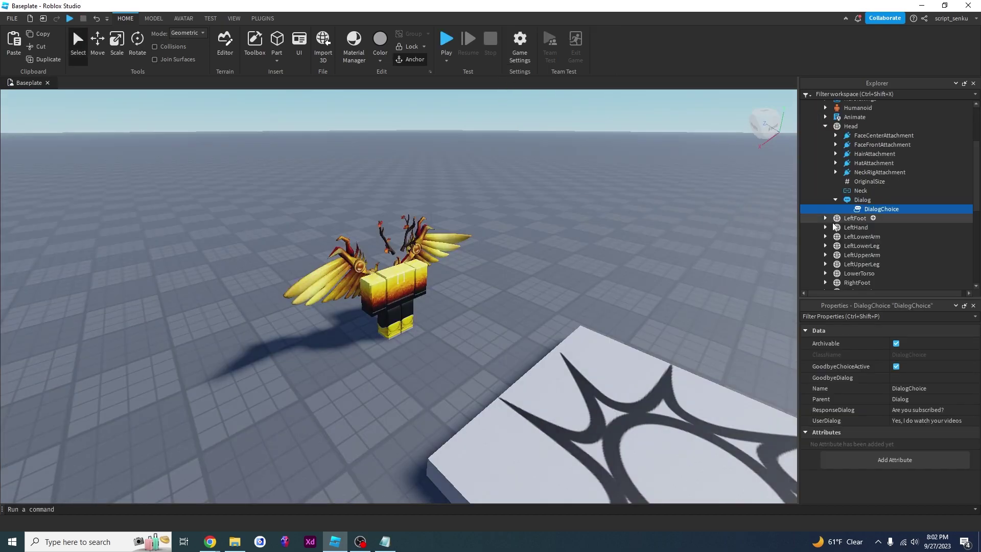
right_click(868, 210)
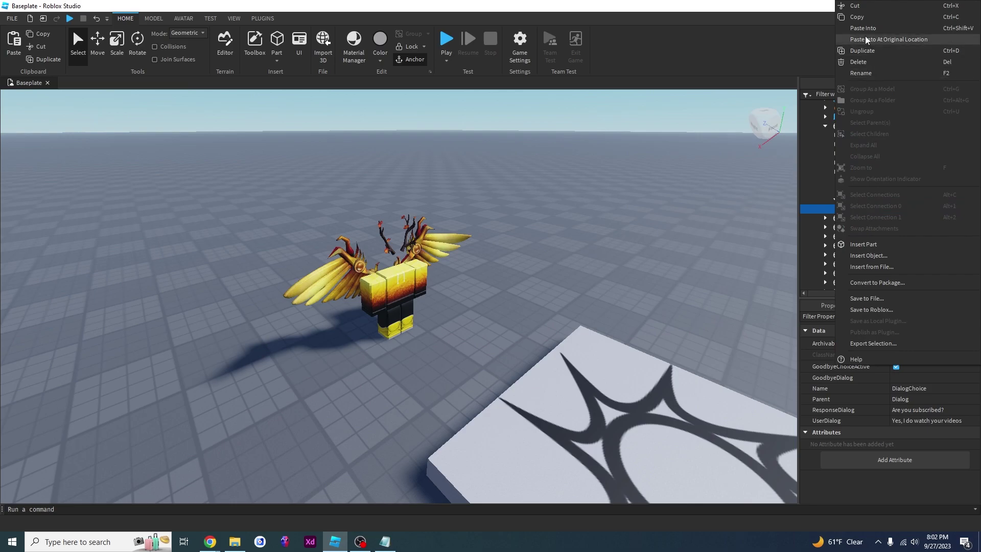
click(866, 17)
right_click(870, 210)
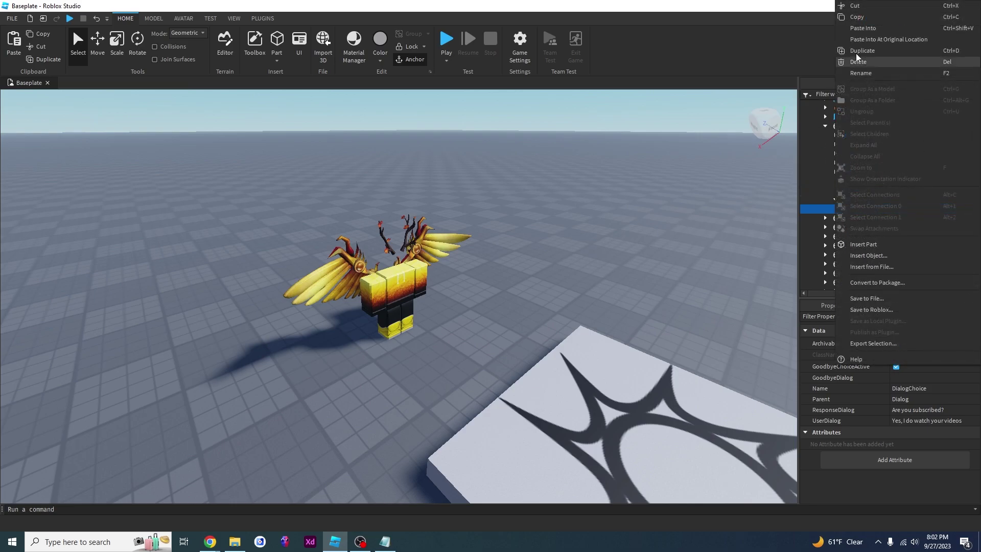
click(863, 27)
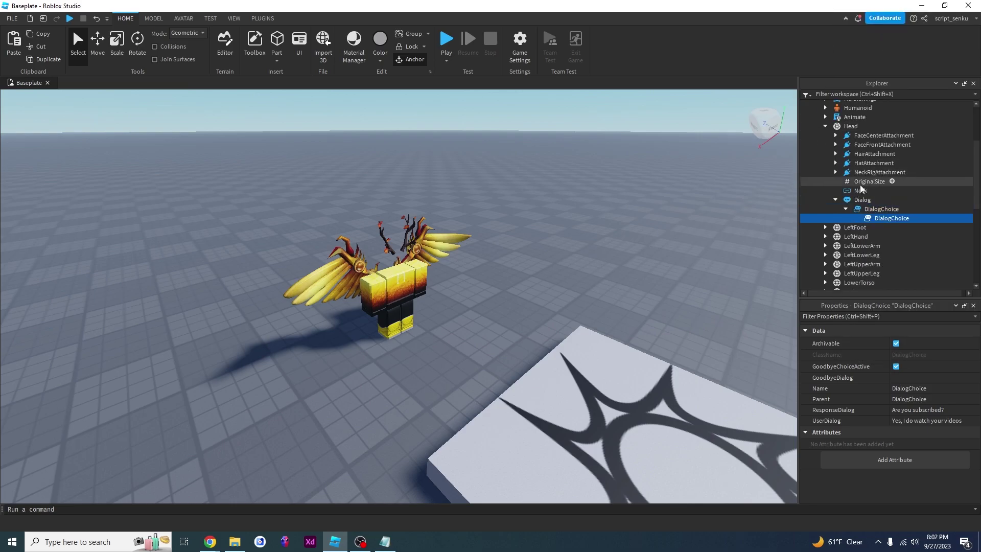
- Give the nested choice reply 'Yes, I am subscribed' and response 'Thank you for subscribing!', then play
click(874, 210)
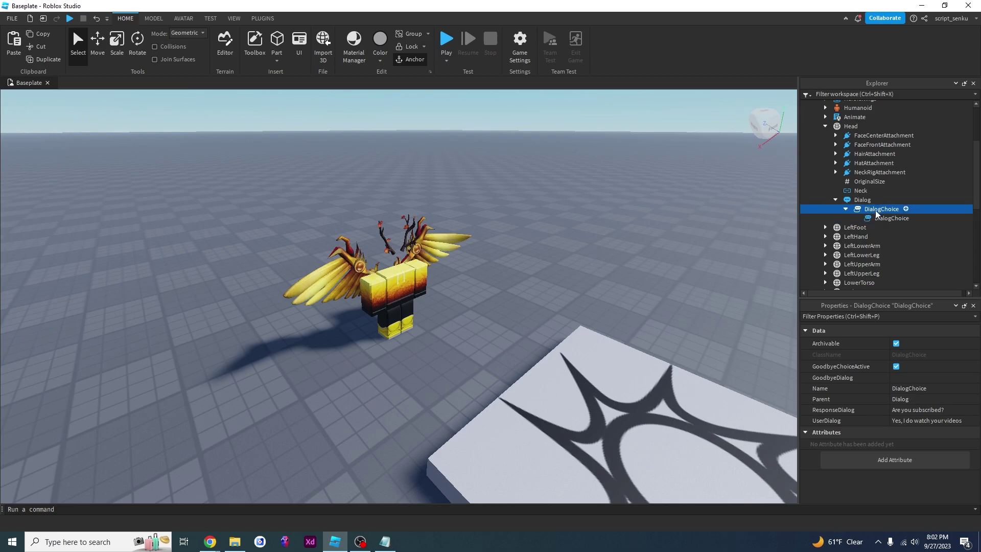
click(873, 219)
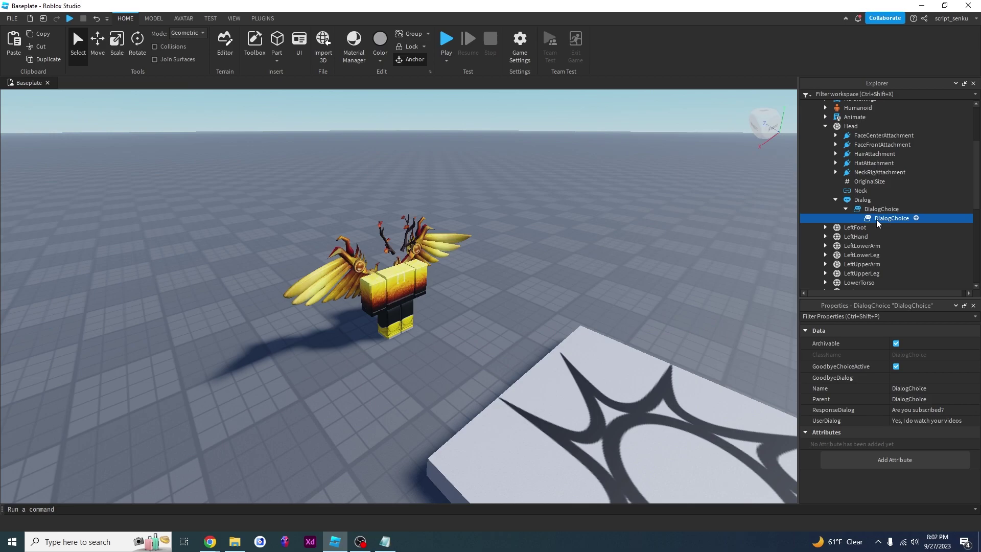
click(915, 420)
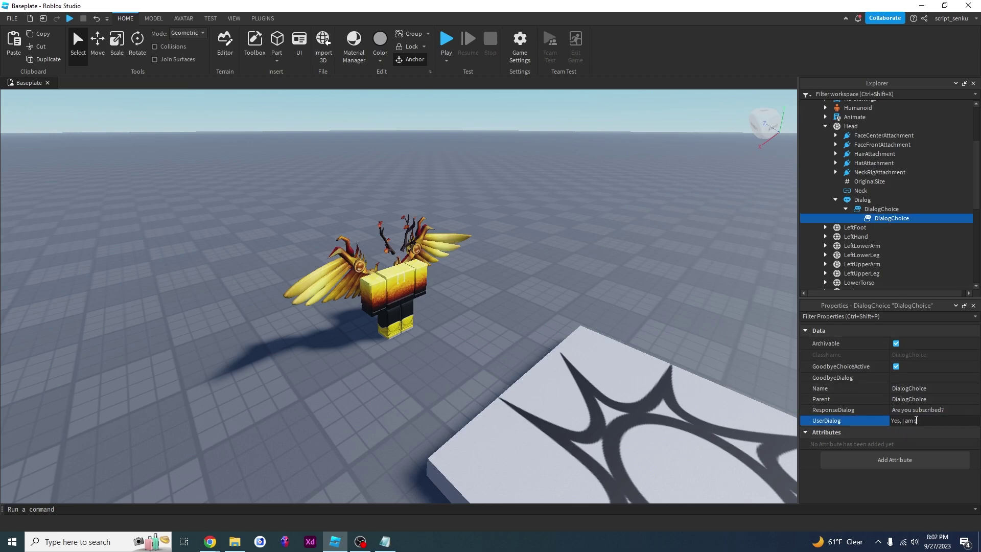
click(923, 409)
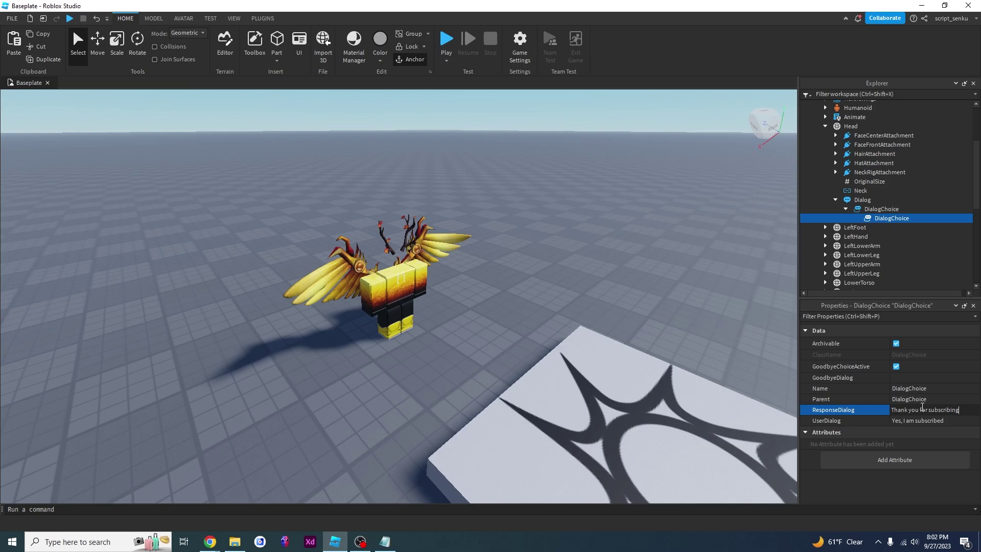
click(452, 44)
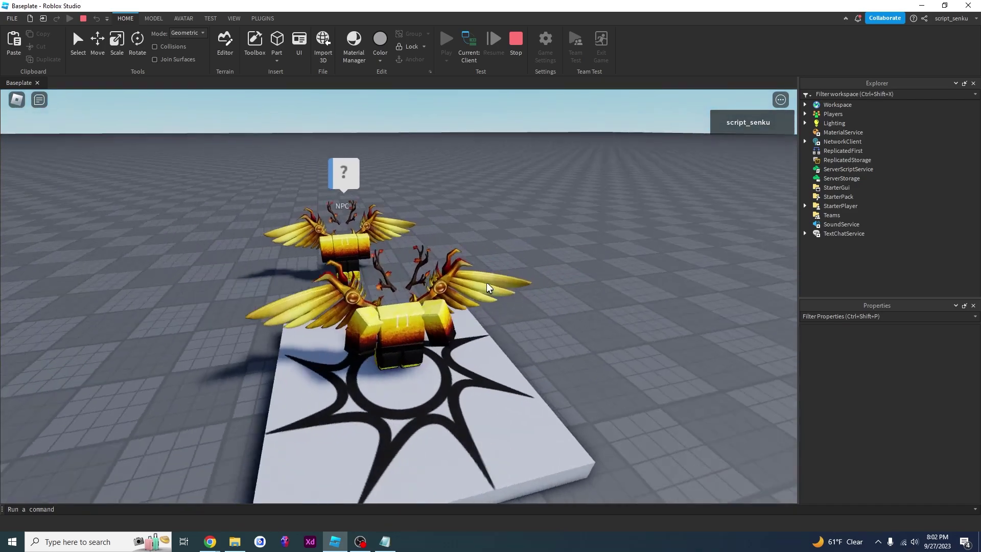
- In the playtest, answer 'Yes, I do watch your videos' then 'Yes, I am subscribed' to get thanked
right_drag(487, 282, 485, 282)
key(w)
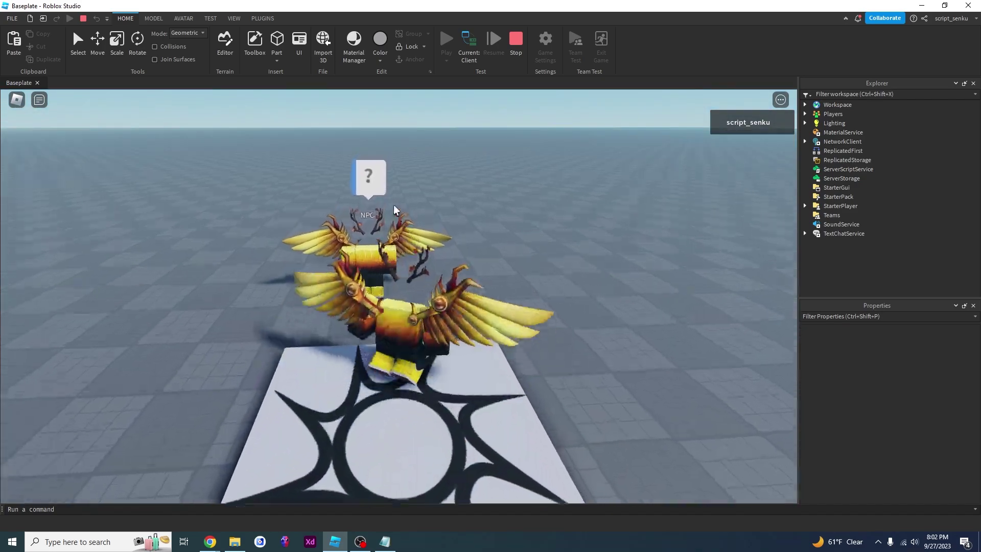
click(369, 173)
right_drag(369, 174, 361, 239)
click(233, 251)
click(138, 434)
right_drag(331, 314, 353, 356)
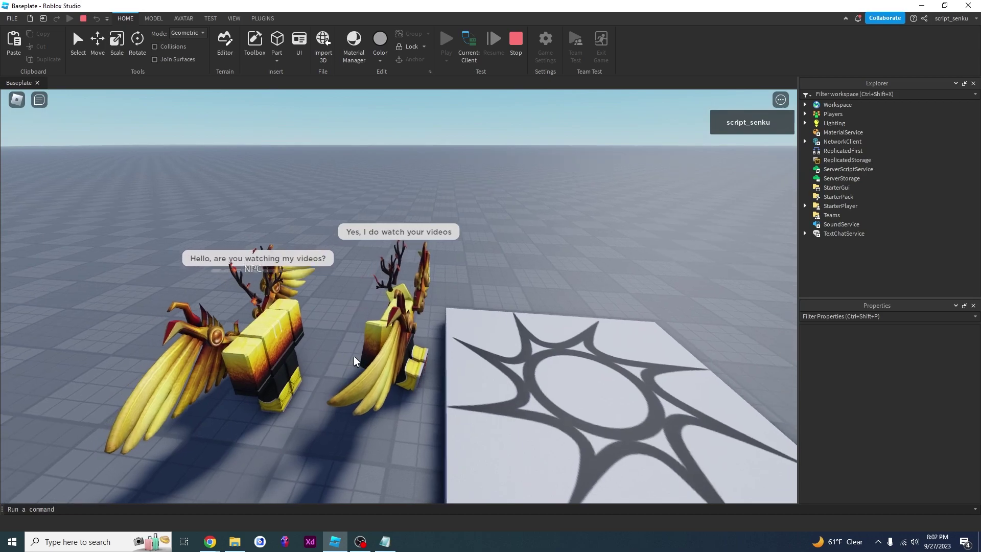
click(76, 439)
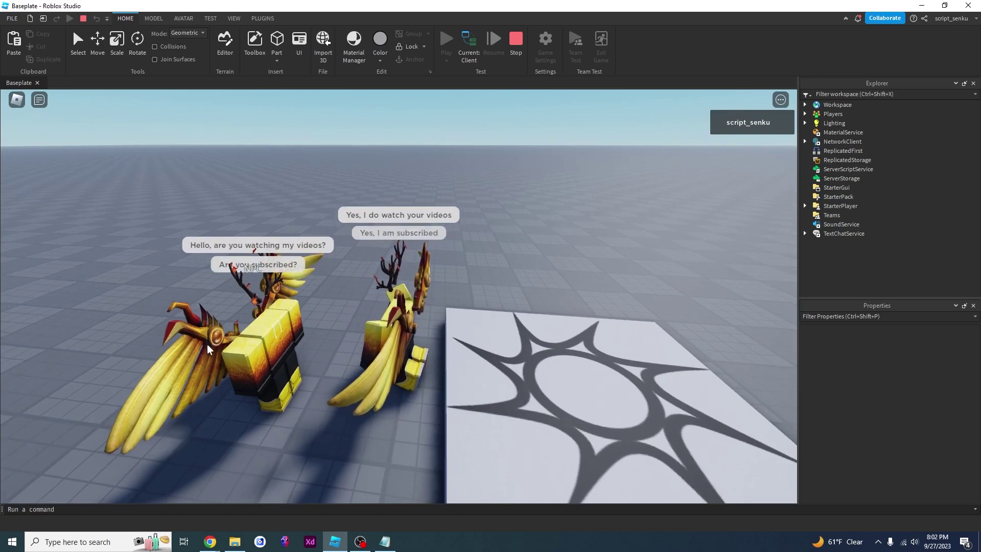
right_drag(372, 287, 372, 294)
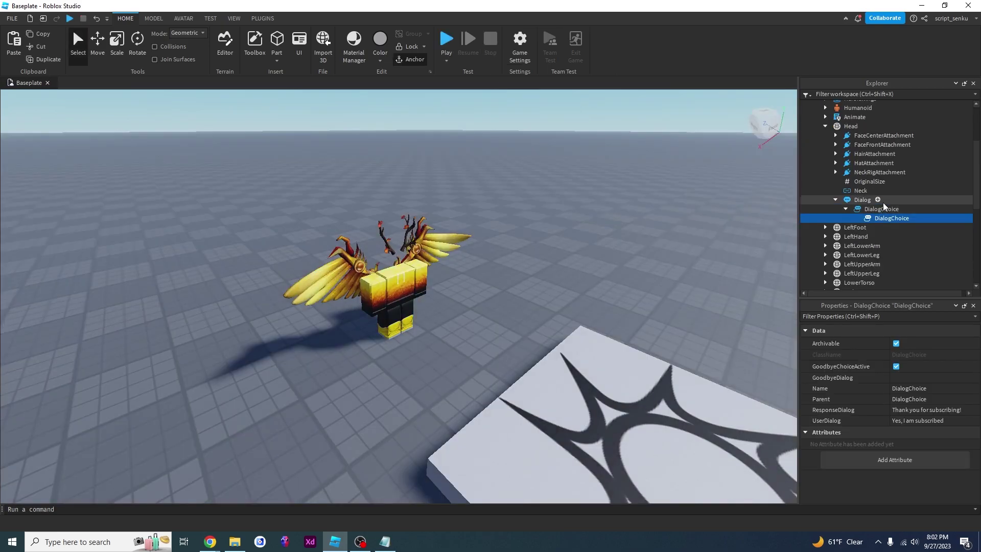
- Insert a second DialogChoice under the Dialog and select it
click(883, 201)
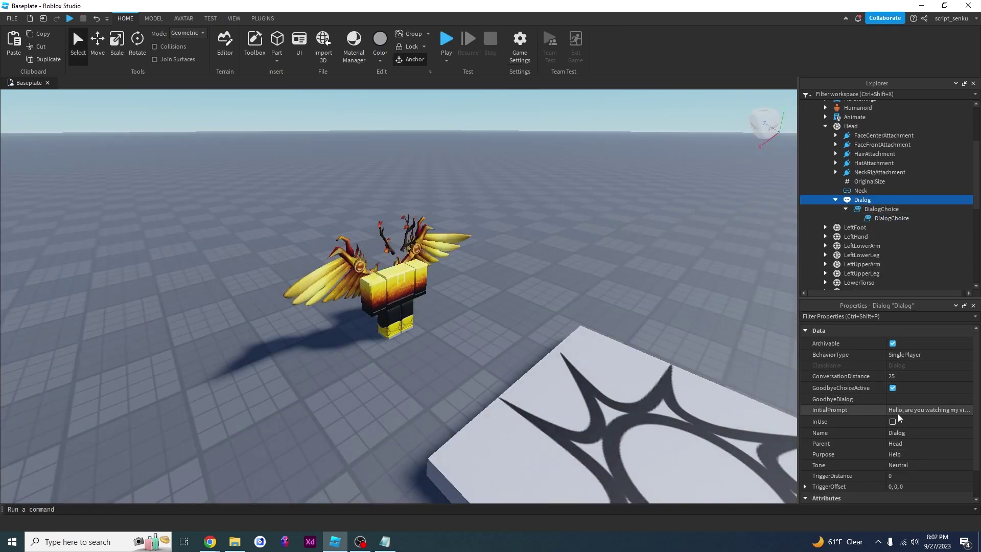
click(870, 209)
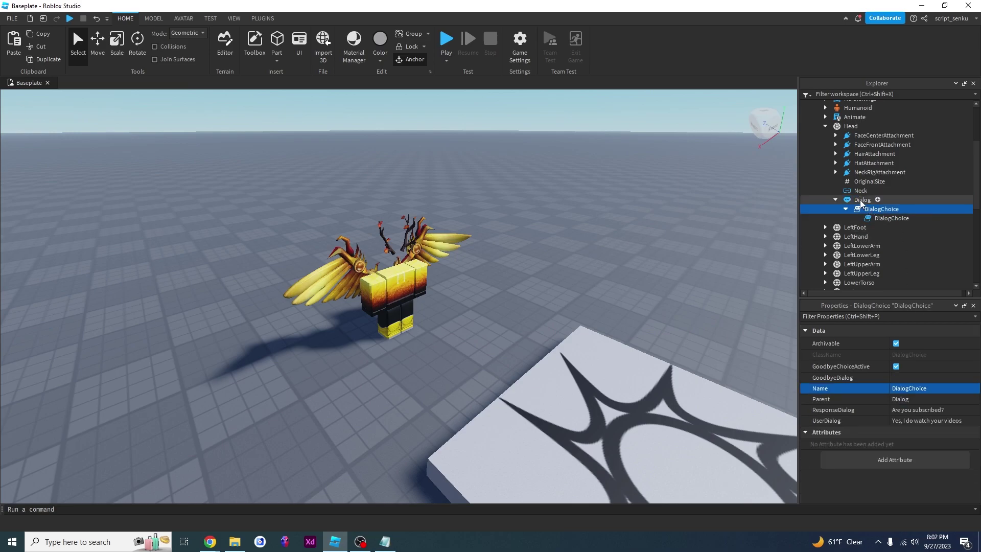
right_click(860, 201)
click(872, 252)
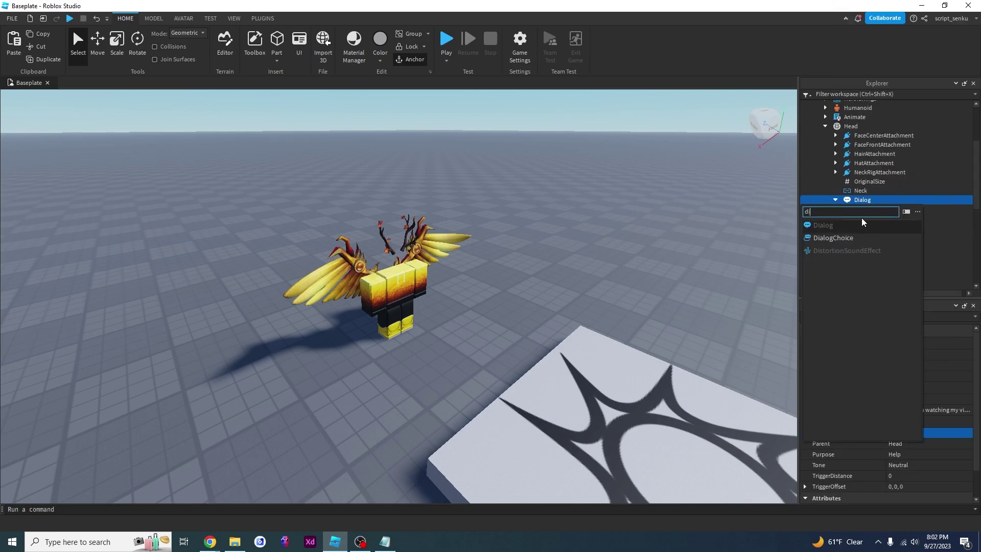
click(845, 237)
click(869, 227)
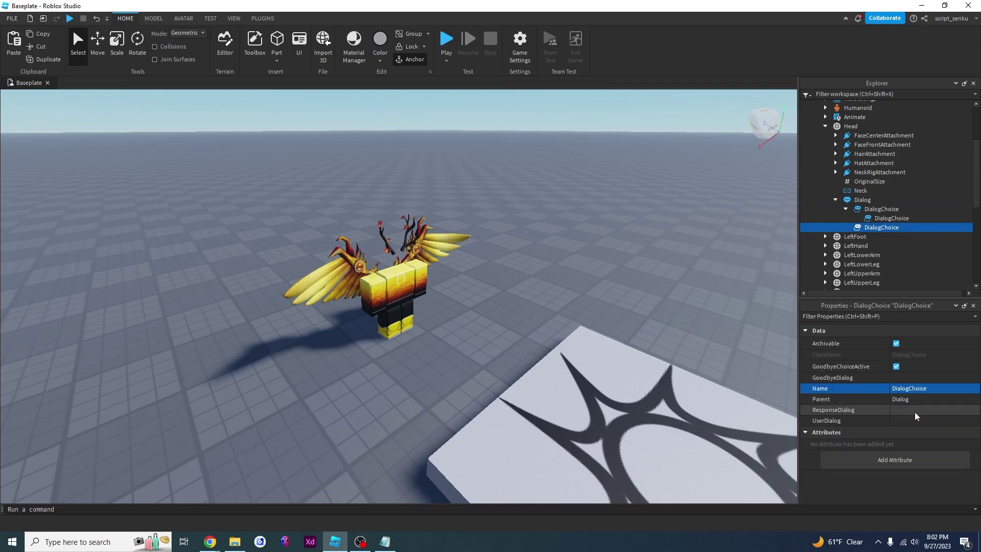
- Set its reply to 'No, I don't watch your videos' and response to 'Please do watch my videos!'
click(919, 420)
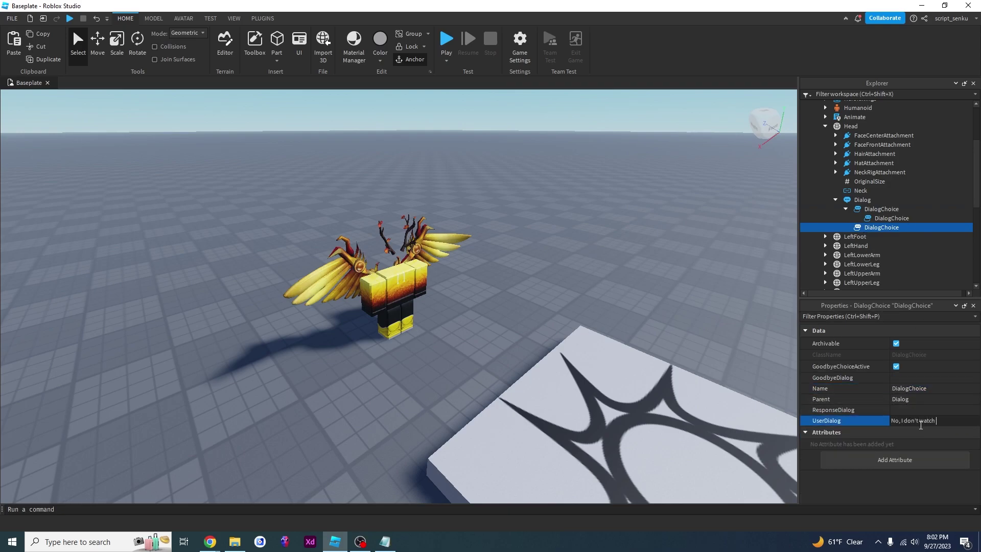
text(videwo)
text(os)
key(Return)
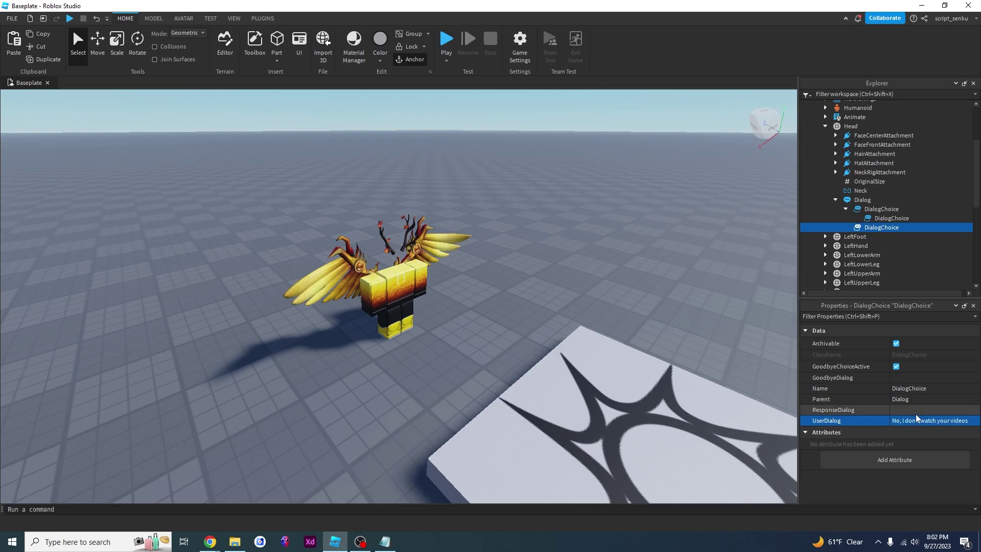
click(916, 410)
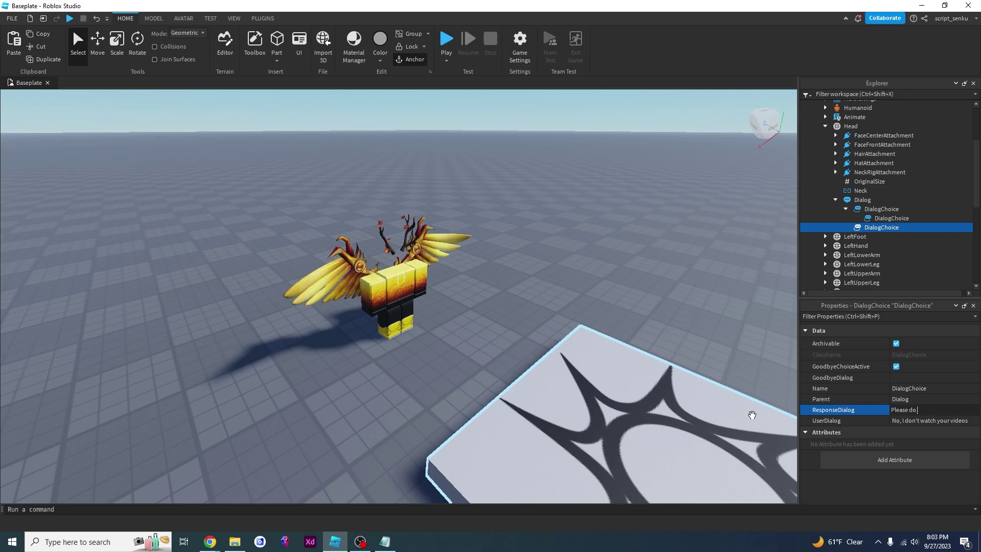
text(!)
key(Return)
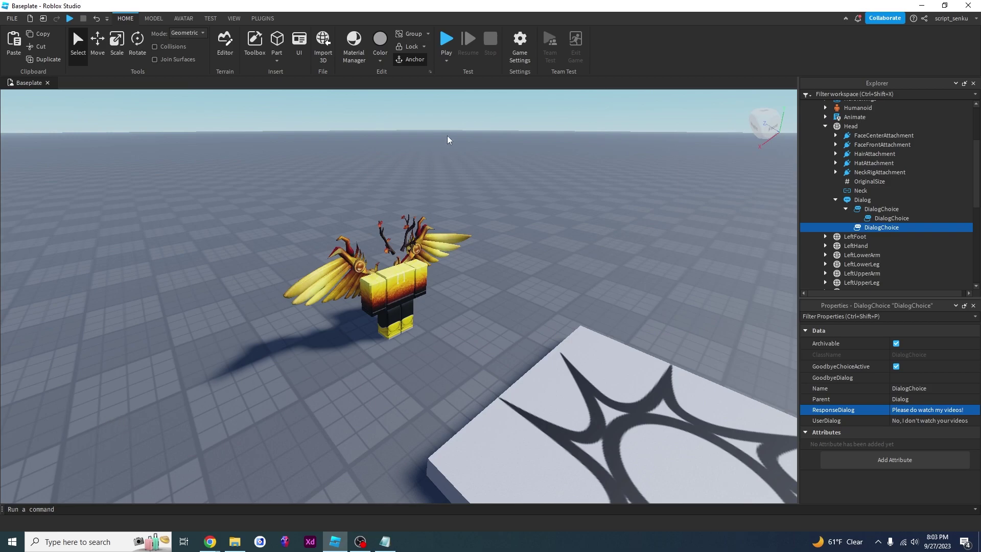
click(447, 41)
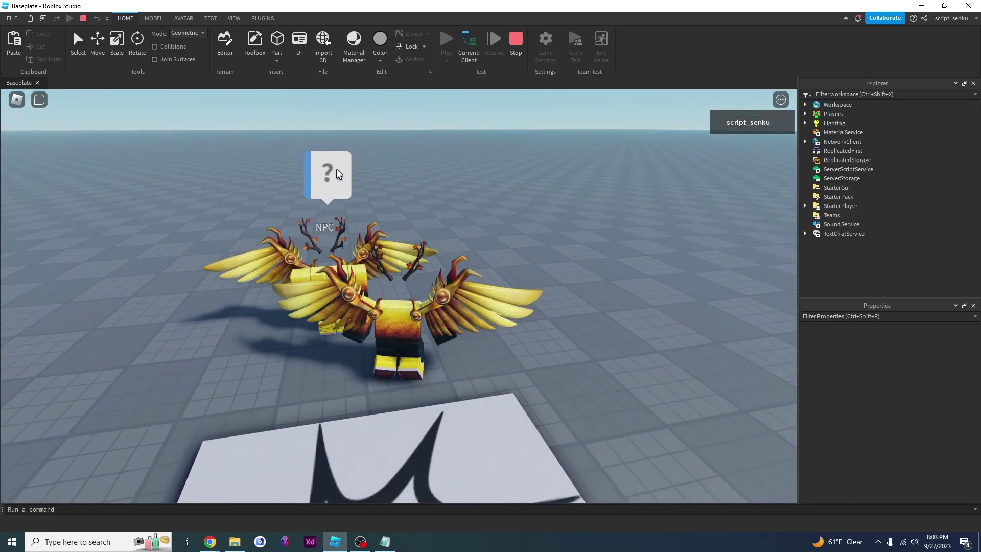
- Playtest the 'No, I don't watch your videos' reply, see 'Please do watch my videos!', then stop
right_drag(380, 206, 410, 215)
click(226, 261)
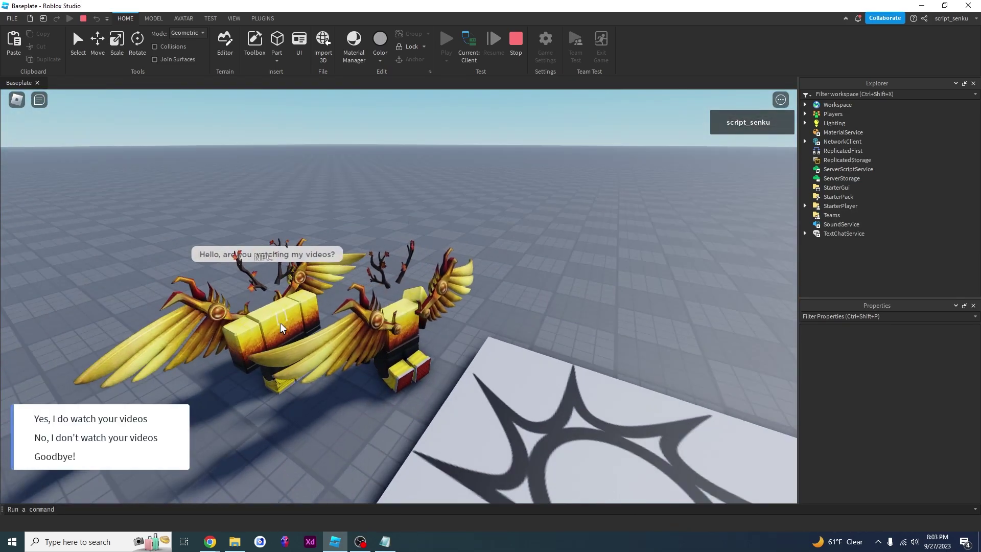
click(128, 440)
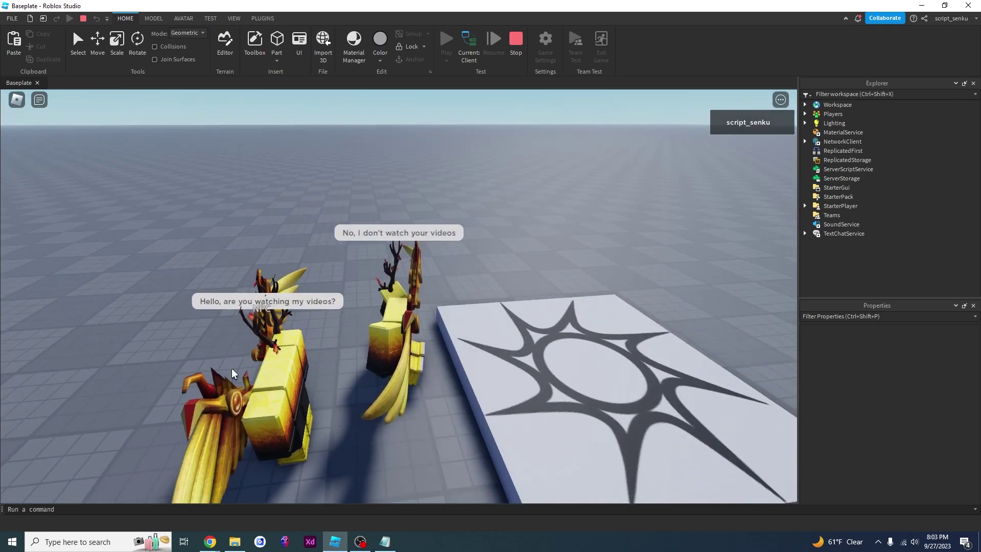
click(516, 49)
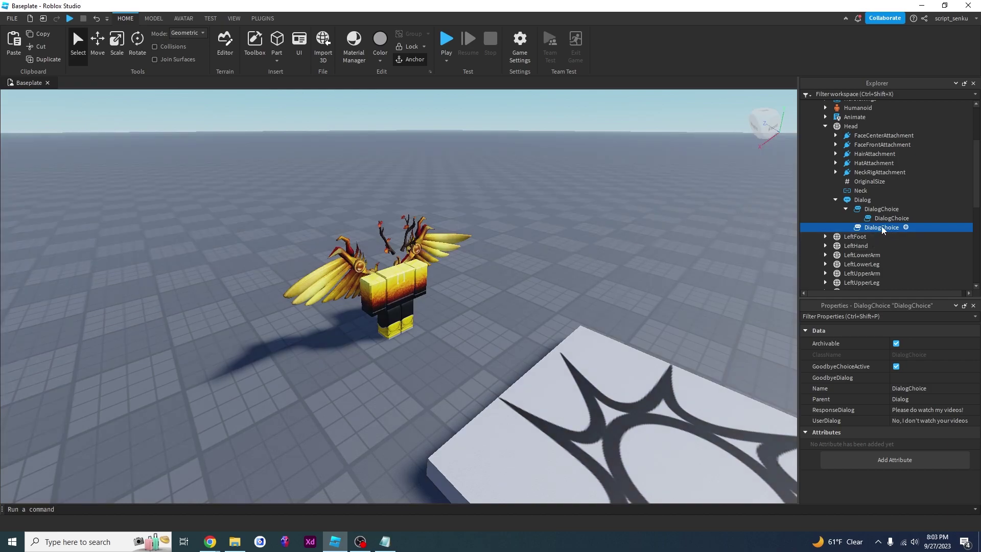
- Insert a new DialogChoice under the first top-level dialog choice
click(875, 219)
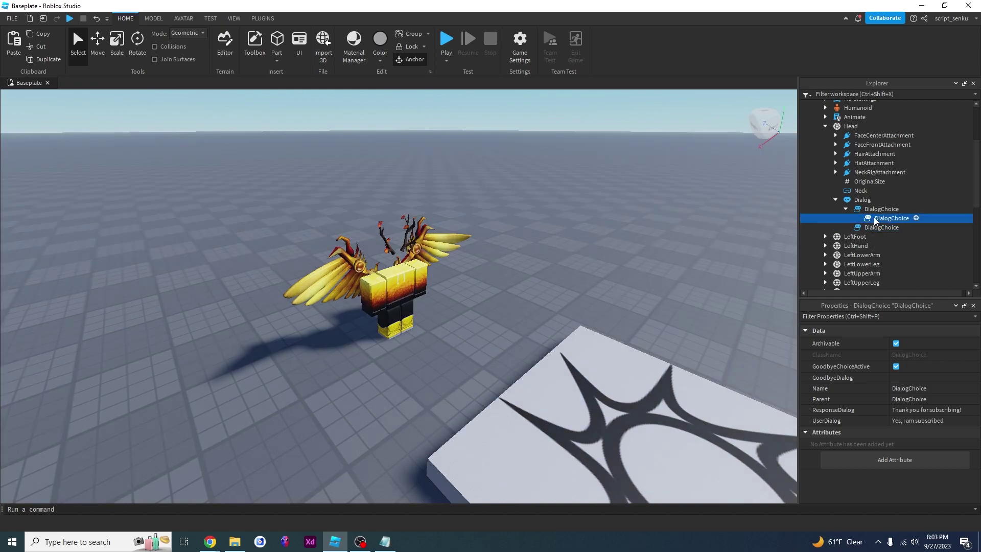
click(873, 209)
right_click(872, 210)
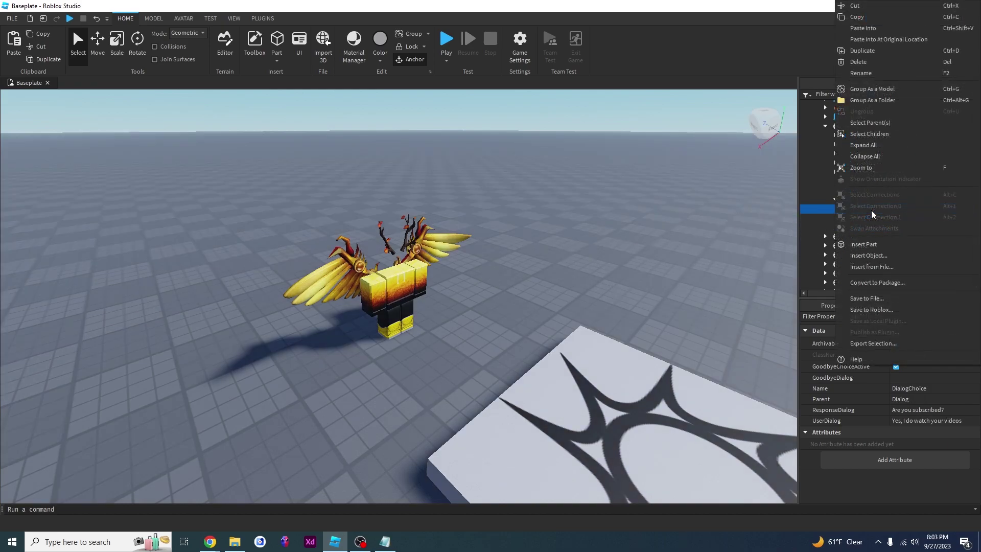
click(867, 254)
text(di)
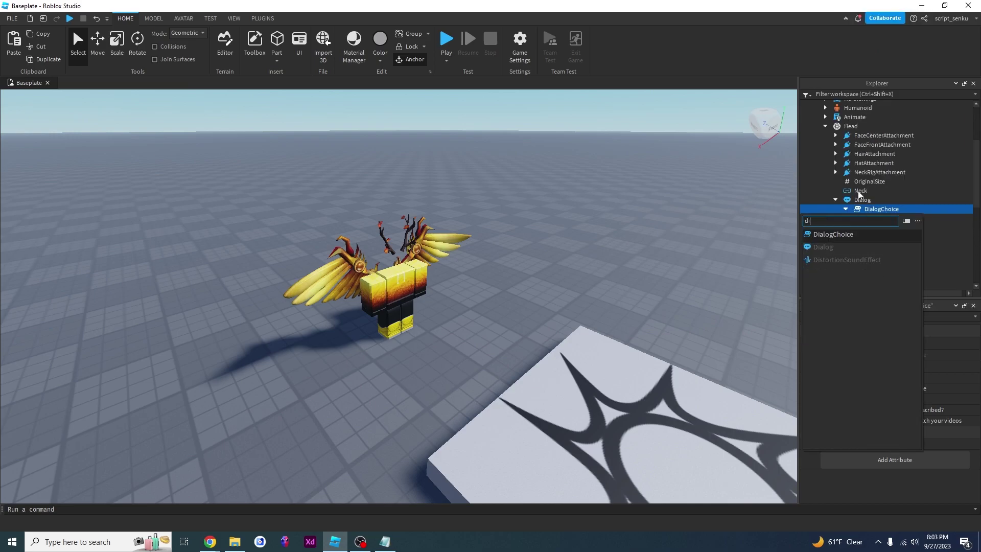
click(832, 234)
click(880, 218)
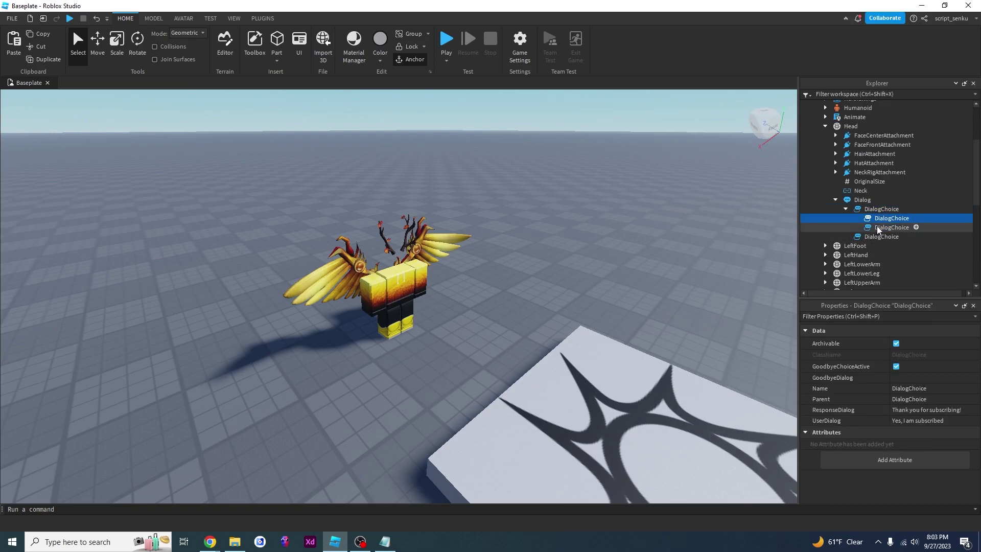
- Set the new choice's UserDialog to 'No, I am not subscribed' and ResponseDialog to 'Please subscribe!', then start a playtest
click(877, 226)
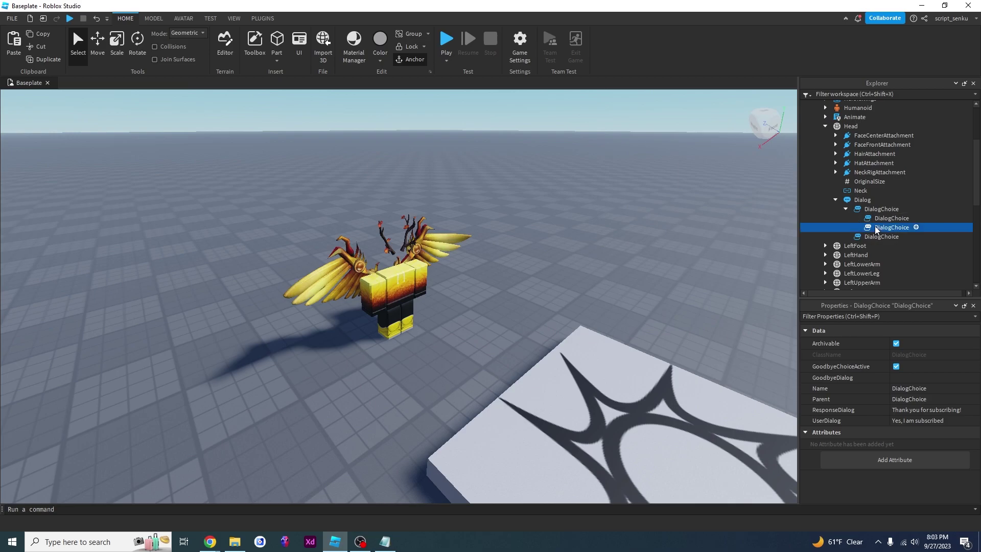
click(909, 421)
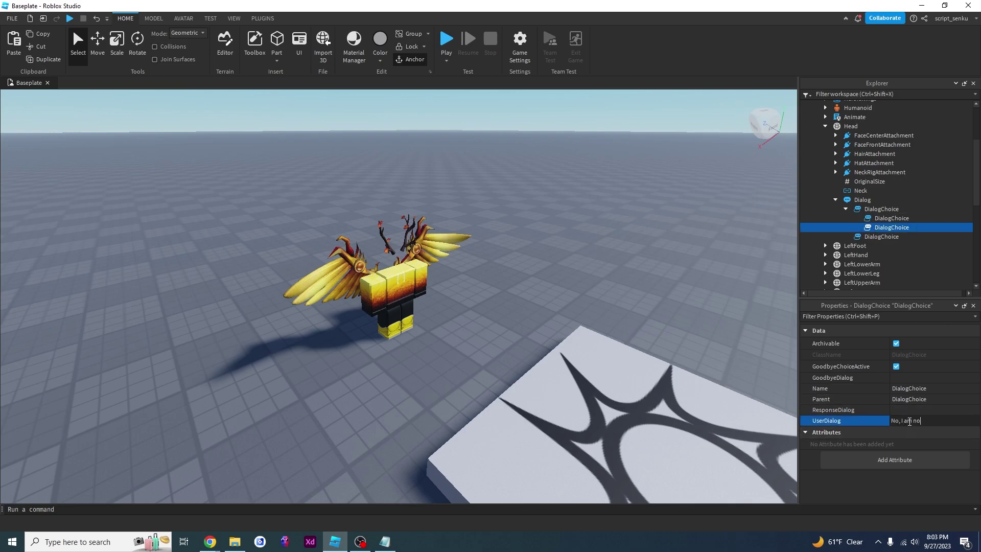
text(No, I am not subscribed)
key(Return)
click(905, 410)
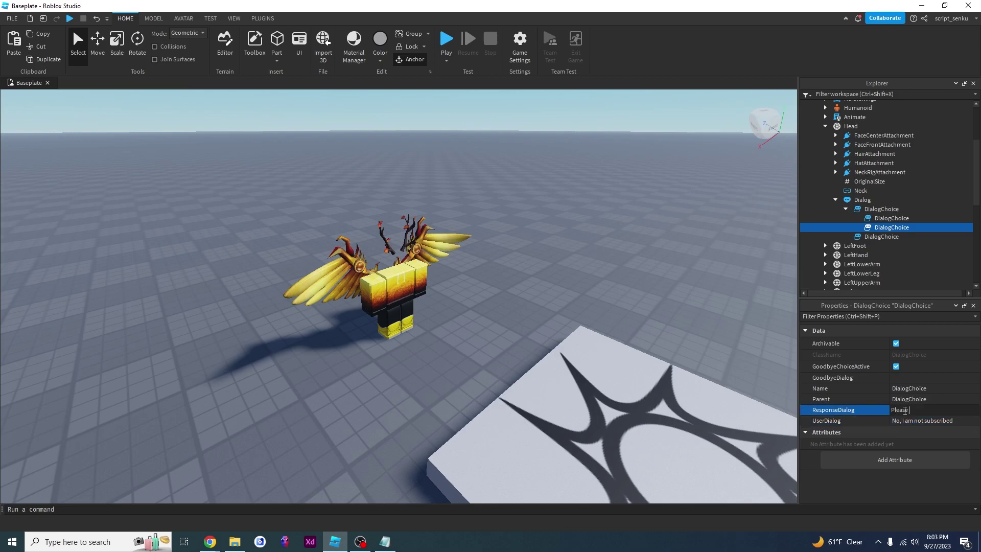
text(Please subscribe!)
key(Return)
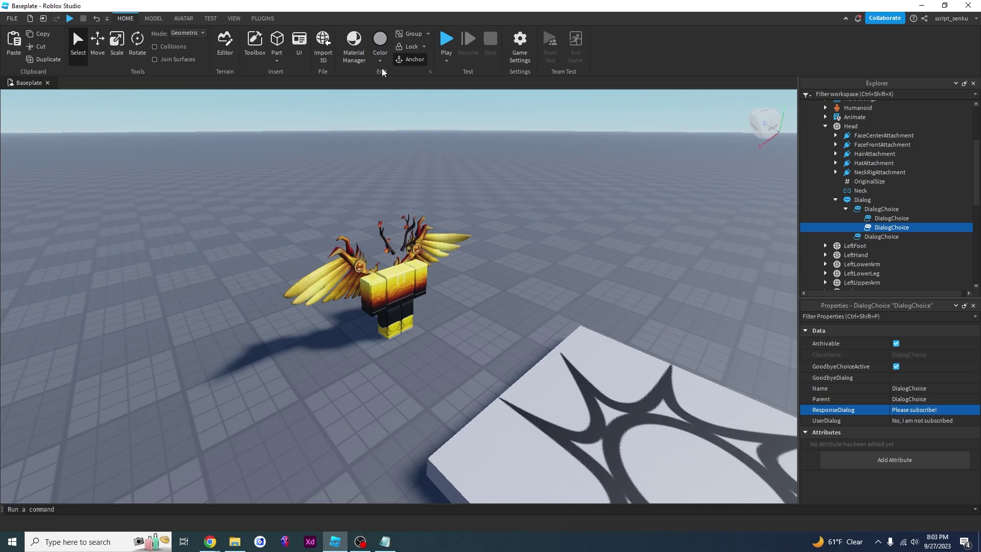
click(446, 41)
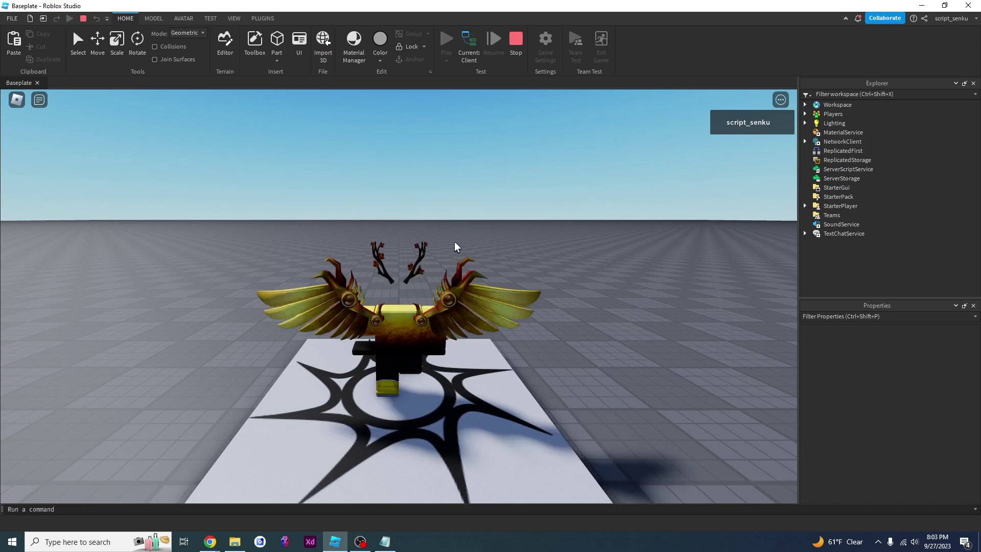
- Walk up to the NPC and test the 'Yes, I do watch your videos' then 'No, I am not subscribed' branch
right_drag(455, 241, 454, 237)
key(w)
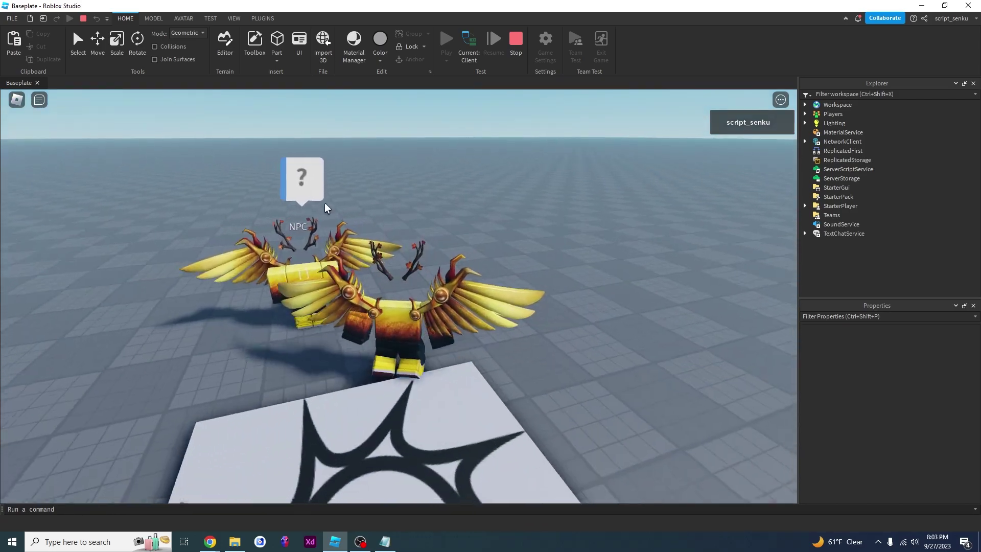
click(309, 185)
right_drag(339, 281, 339, 281)
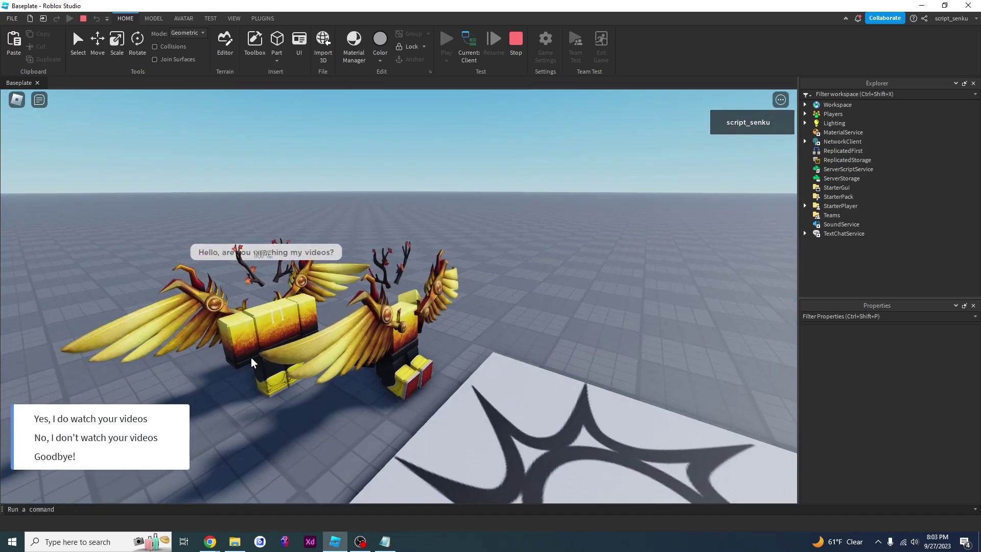
click(102, 418)
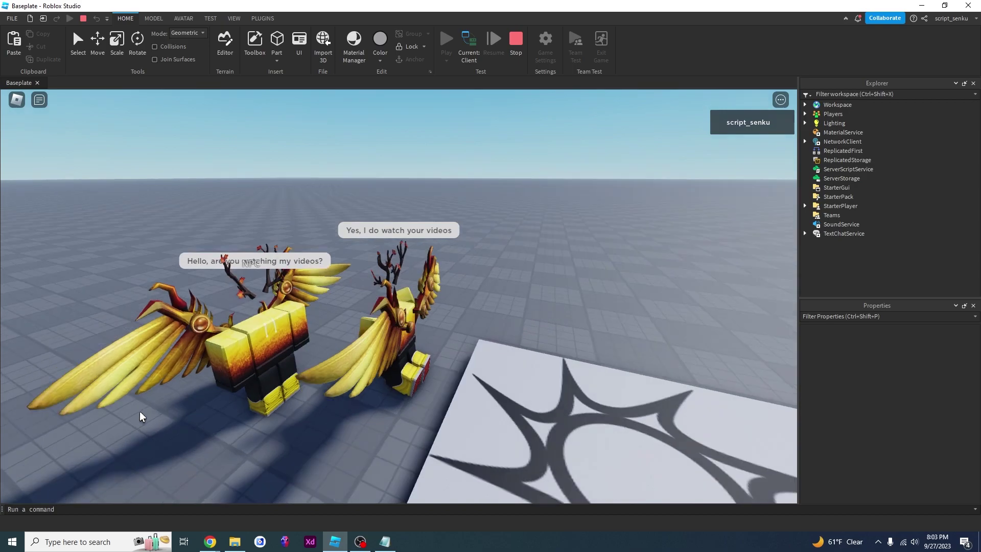
click(69, 436)
right_drag(189, 337, 190, 338)
key(s)
right_drag(355, 364, 354, 363)
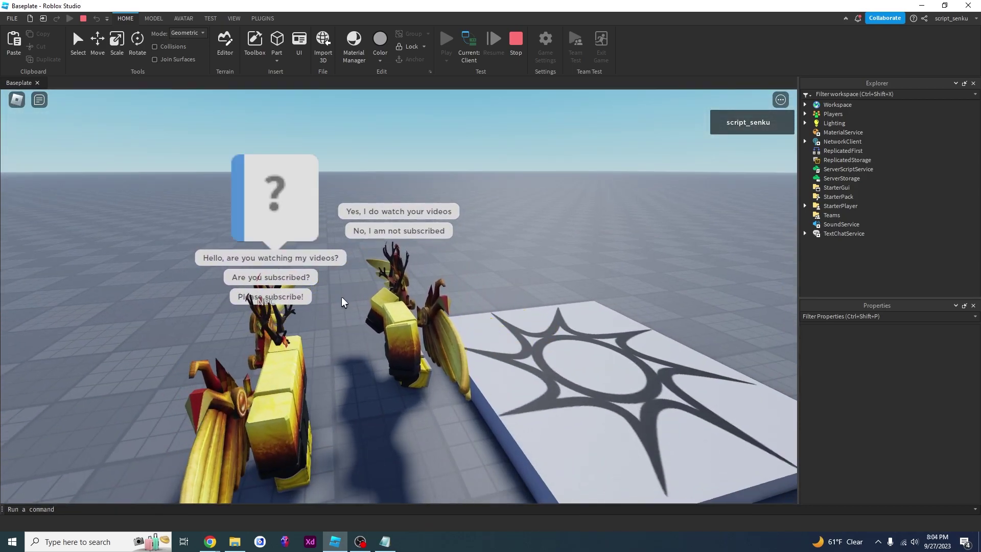
- Restart the conversation, test the 'Yes' then 'Yes, I am subscribed' branch, and stop the playtest
click(287, 208)
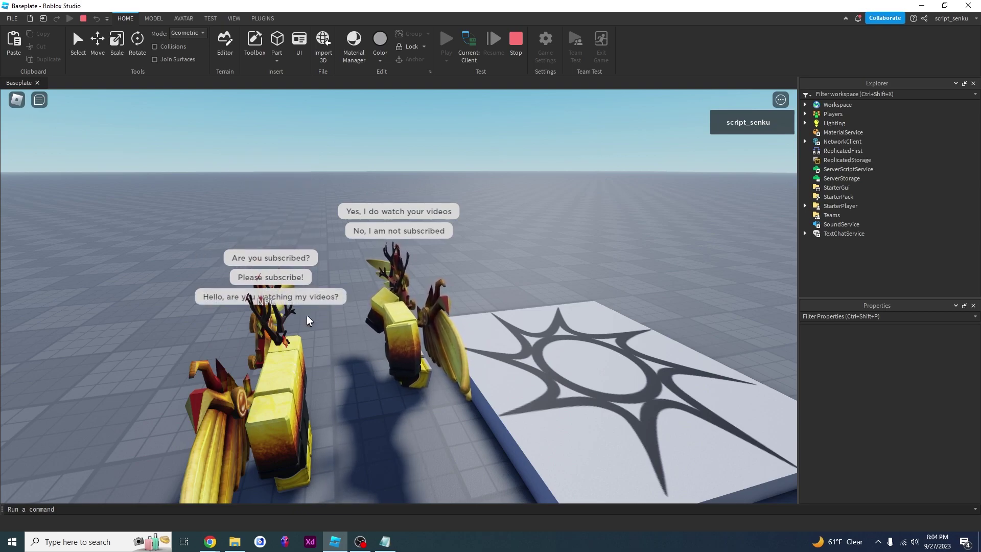
click(83, 419)
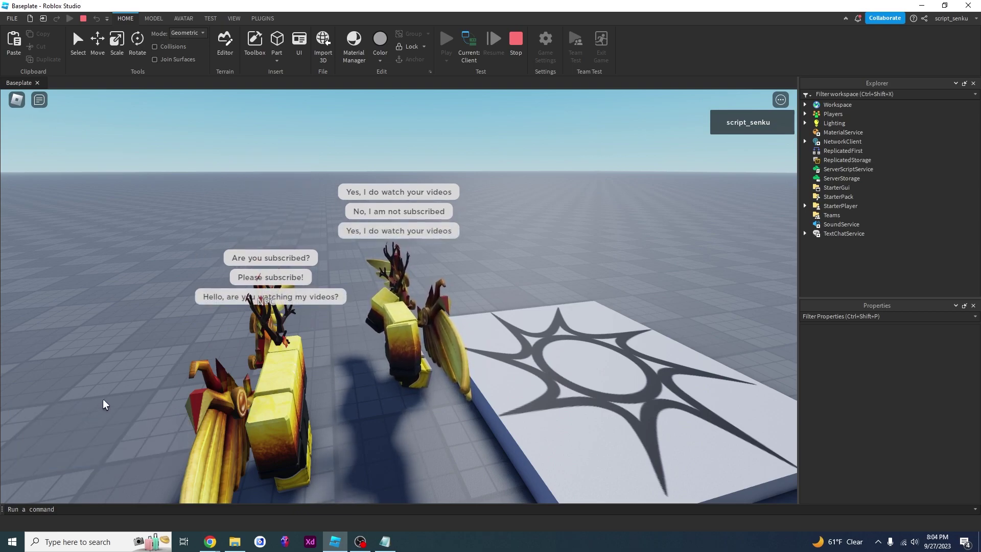
click(80, 416)
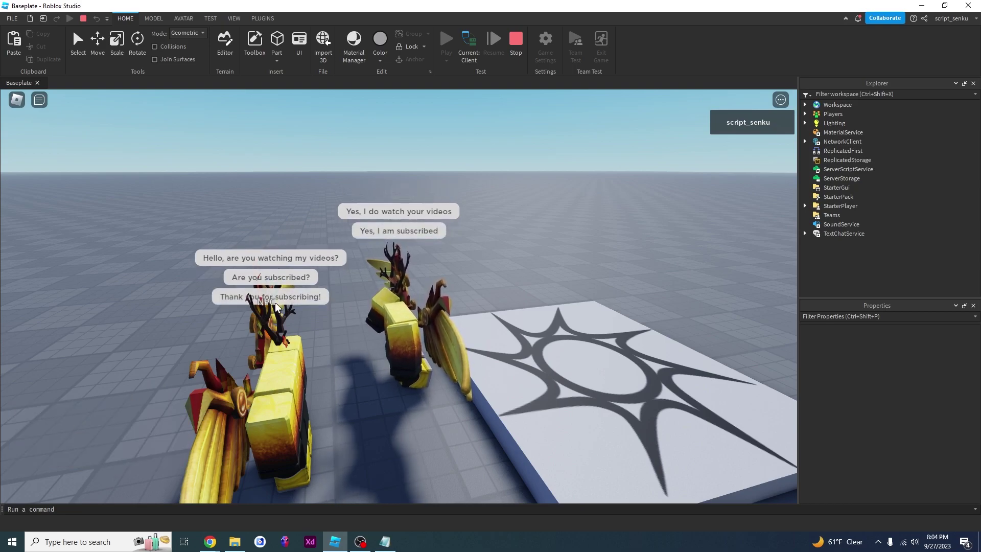
key(shift+F5)
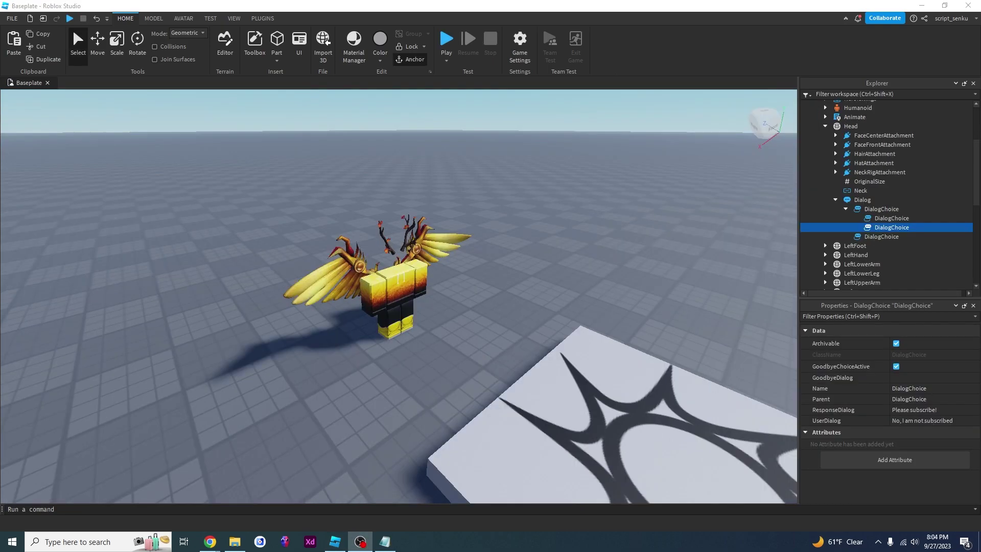